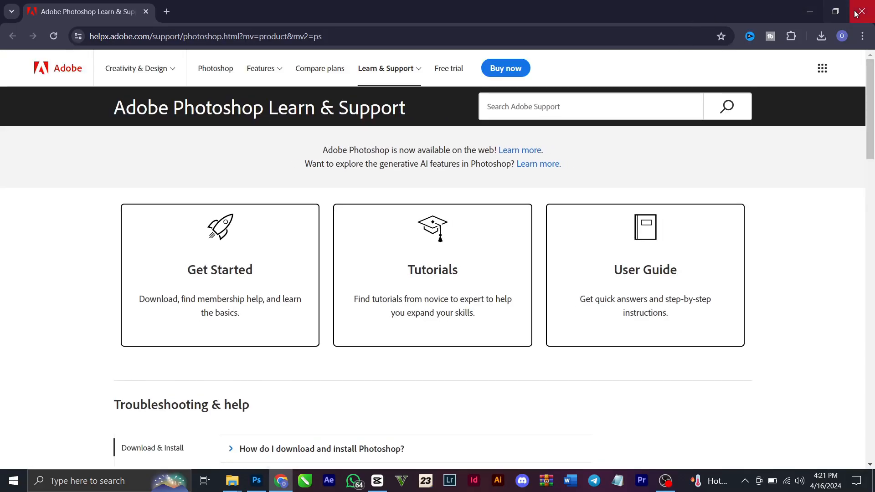
Switch to Photoshop and hide the 18_20231219_152921_0017 star layer and its copy
click(810, 11)
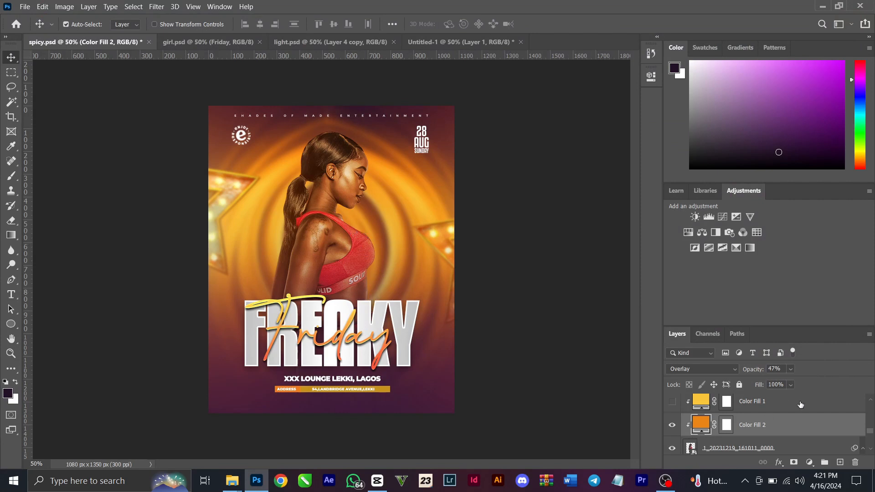
scroll(801, 406, down, 3)
scroll(802, 408, down, 4)
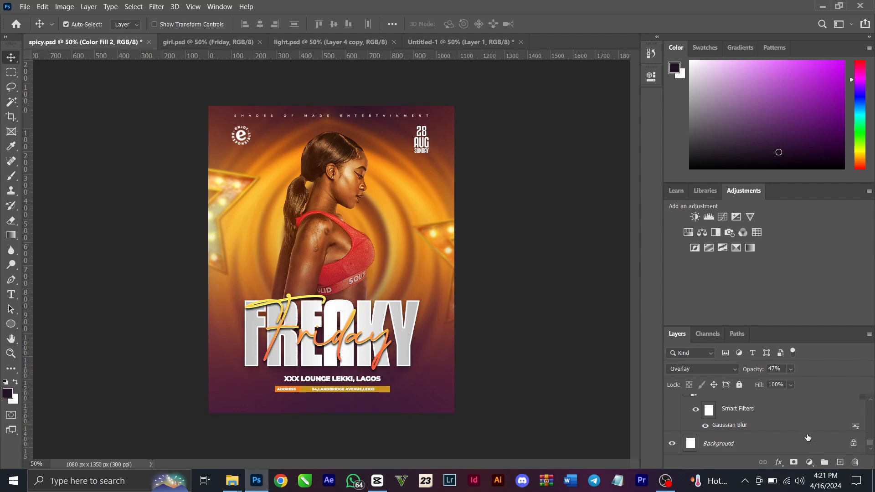
scroll(808, 437, down, 2)
scroll(808, 444, up, 3)
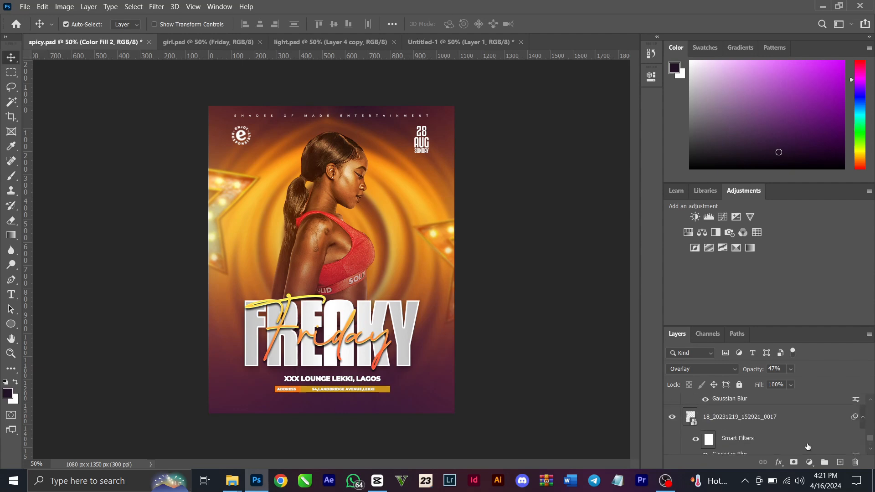
click(672, 416)
scroll(677, 421, up, 1)
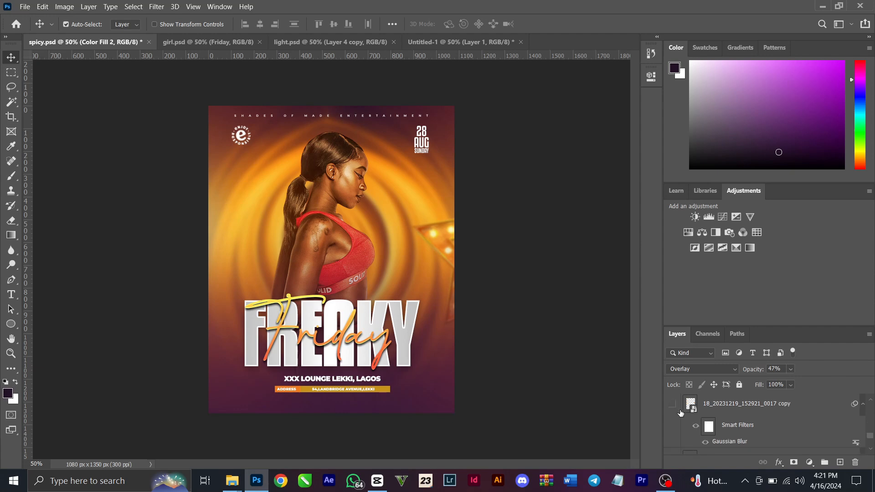
scroll(678, 420, up, 1)
Hide the woman's photo layer together with its clipped Color Fill 1 and Color Fill 2 layers
click(672, 419)
click(673, 423)
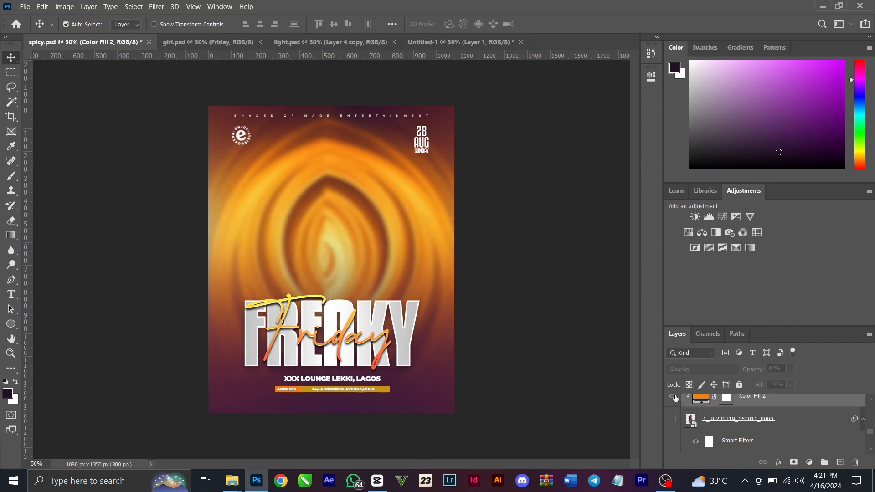
click(674, 397)
scroll(701, 434, up, 1)
click(674, 439)
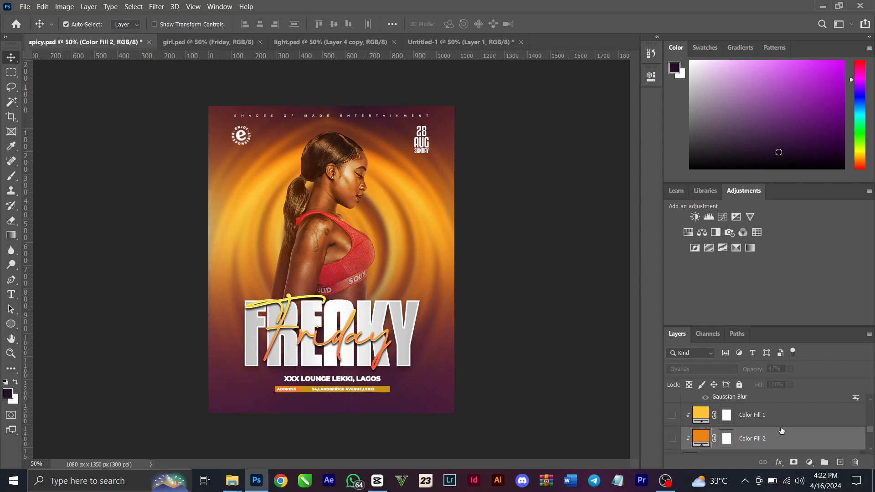
scroll(781, 430, down, 1)
click(671, 433)
scroll(683, 433, down, 2)
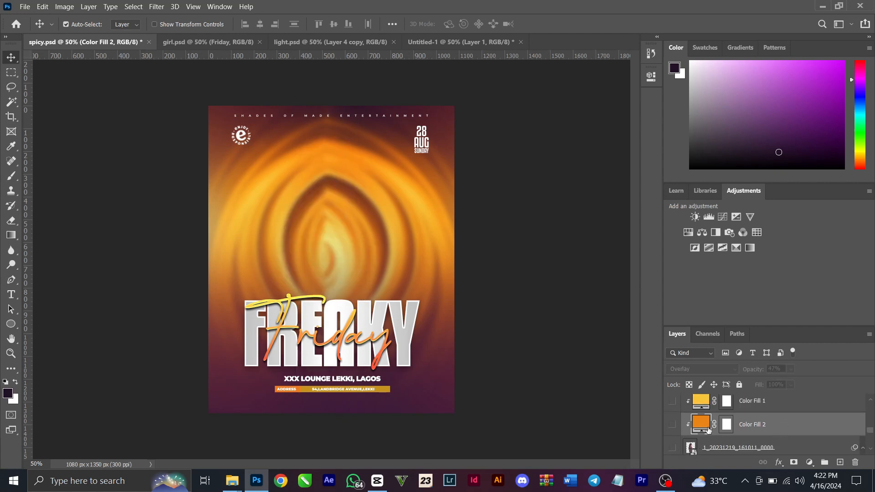
scroll(692, 435, up, 1)
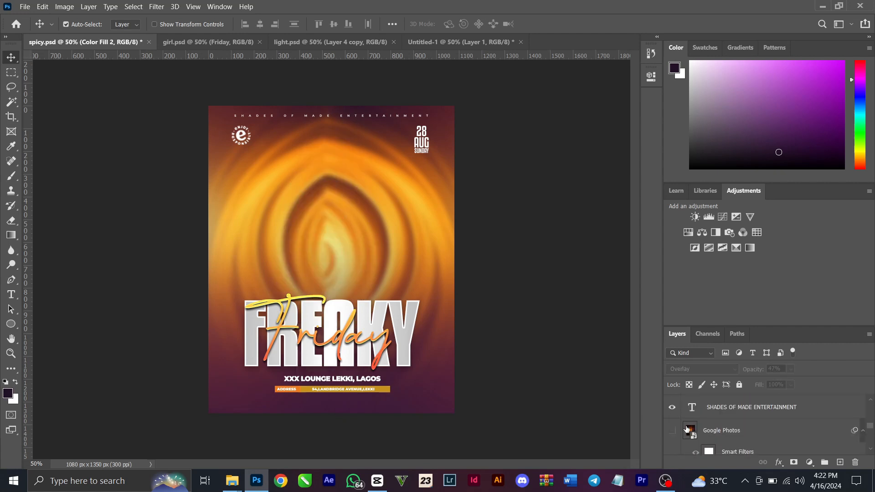
Hide the SHADES OF MADE ENTERTAINMENT text and the overlay layers above it, including Layer 2, the sparks smoke and FX LIGHT
click(672, 405)
scroll(675, 413, up, 1)
click(672, 405)
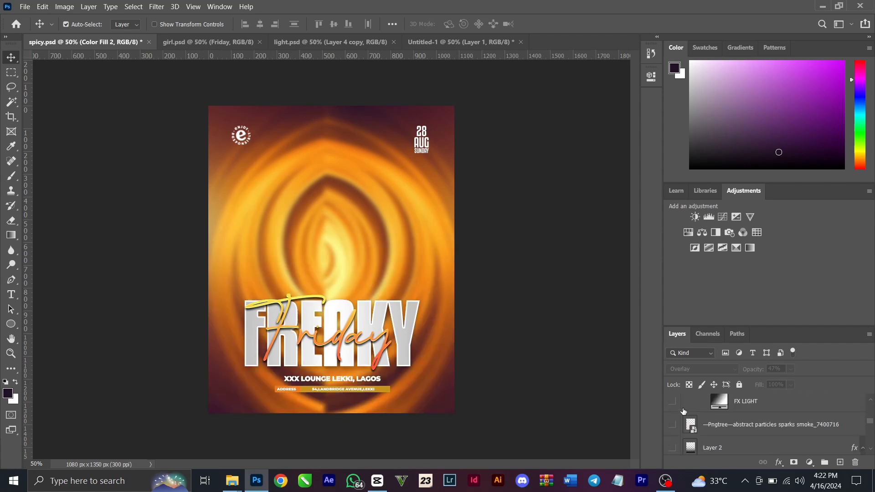
scroll(681, 417, down, 3)
scroll(681, 417, up, 3)
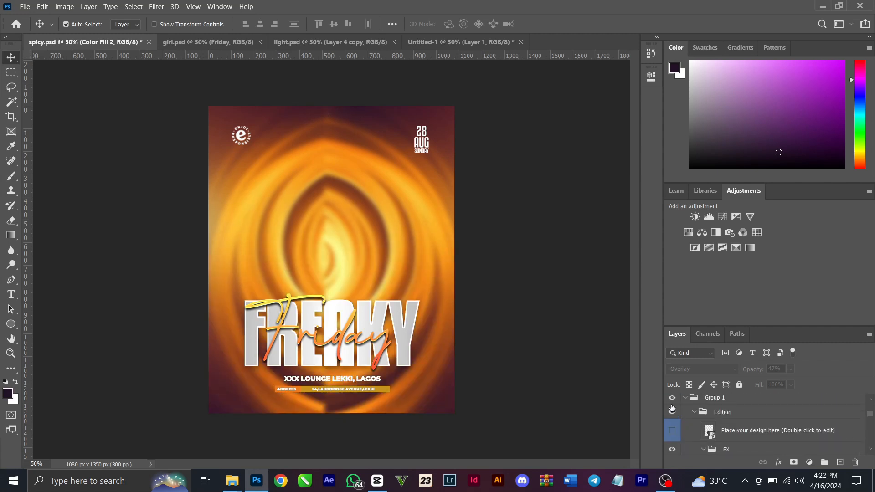
Hide the Edition effects group inside Group 1
click(672, 398)
click(672, 398)
click(672, 412)
scroll(670, 420, down, 3)
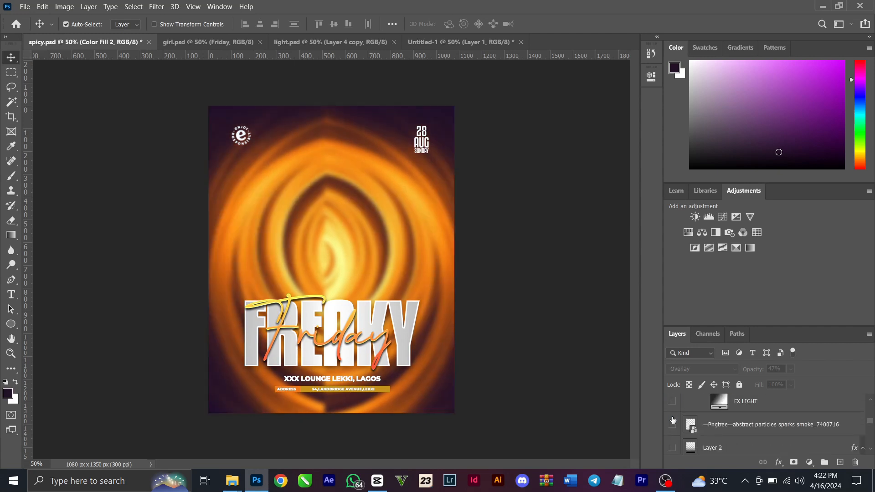
scroll(674, 418, up, 2)
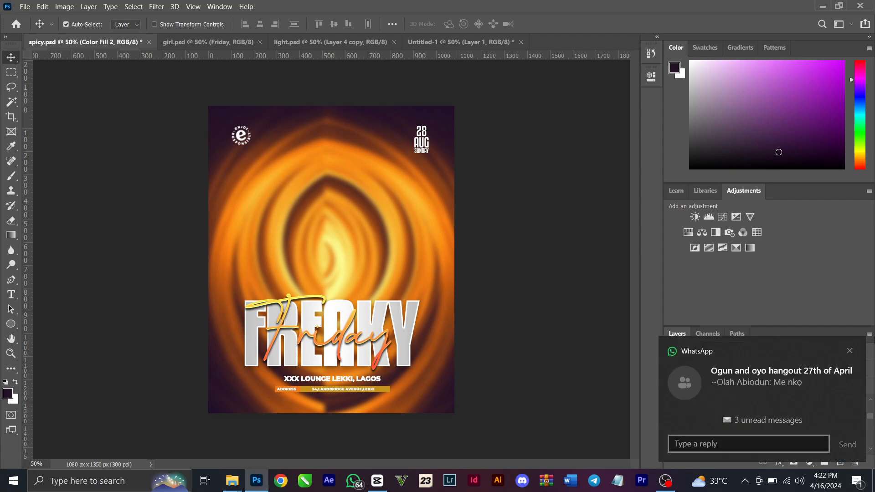
Close the WhatsApp window opened from the notification and return to Photoshop
click(857, 348)
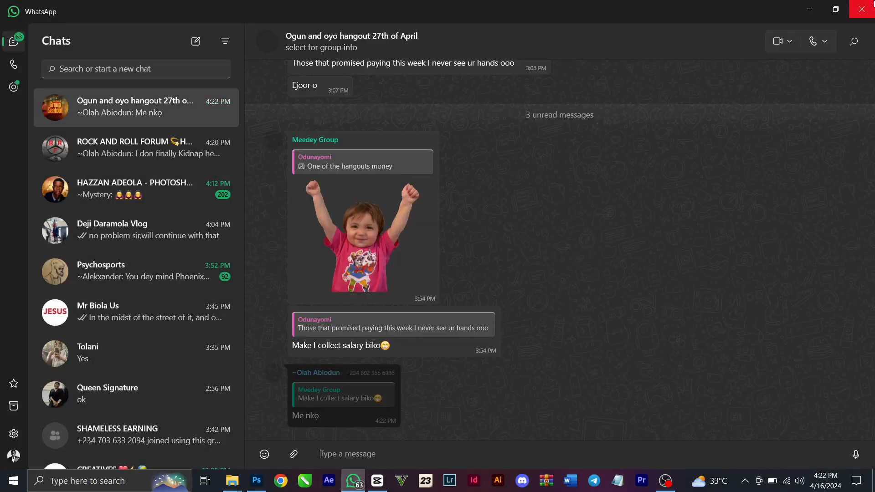
click(863, 7)
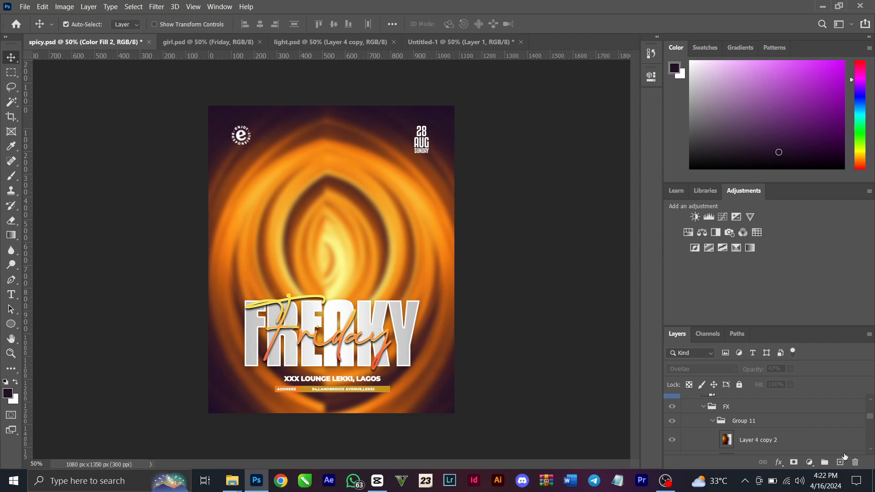
Select the Group 1 background smart object and compare it with its Gaussian Blur turned off and on
scroll(792, 427, down, 3)
scroll(792, 427, down, 5)
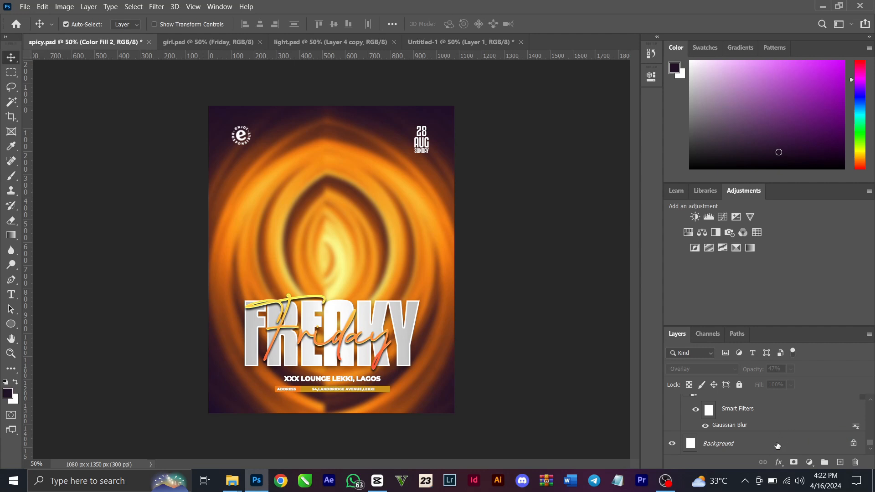
scroll(775, 436, up, 1)
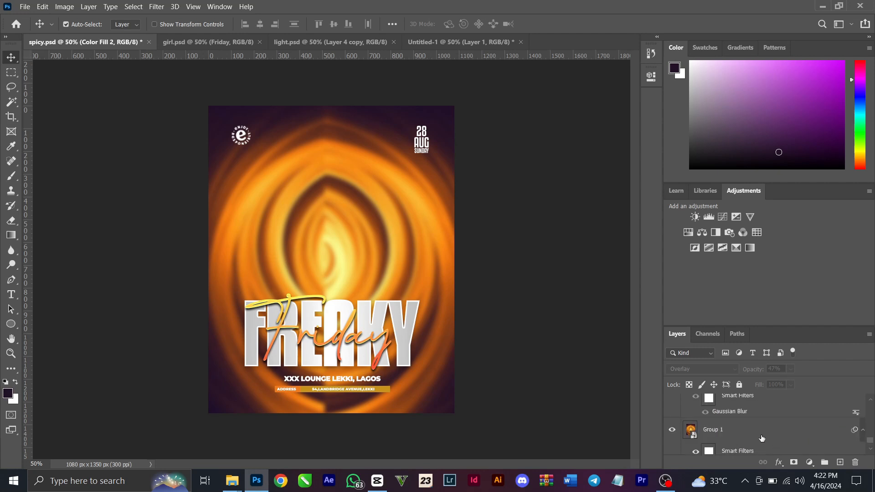
click(761, 438)
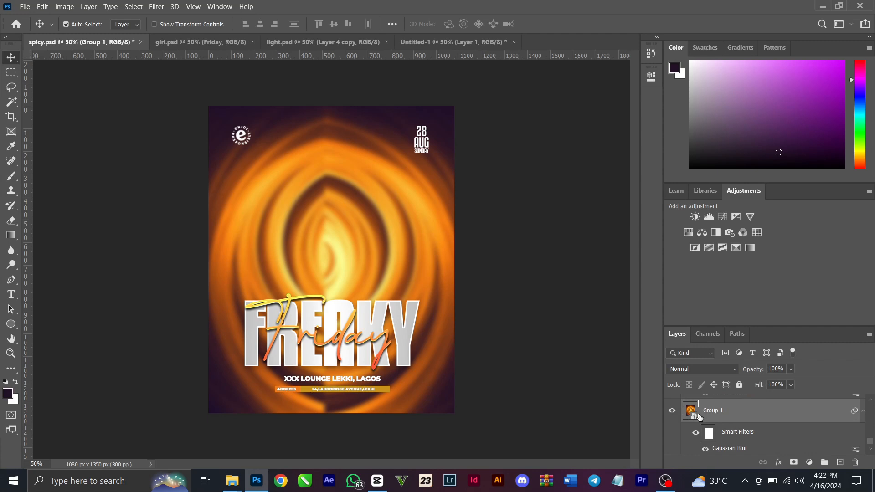
click(705, 449)
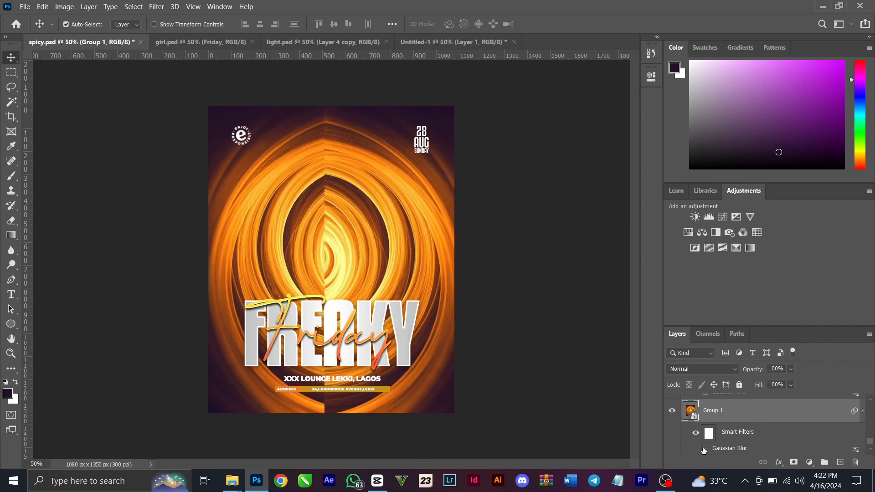
click(705, 449)
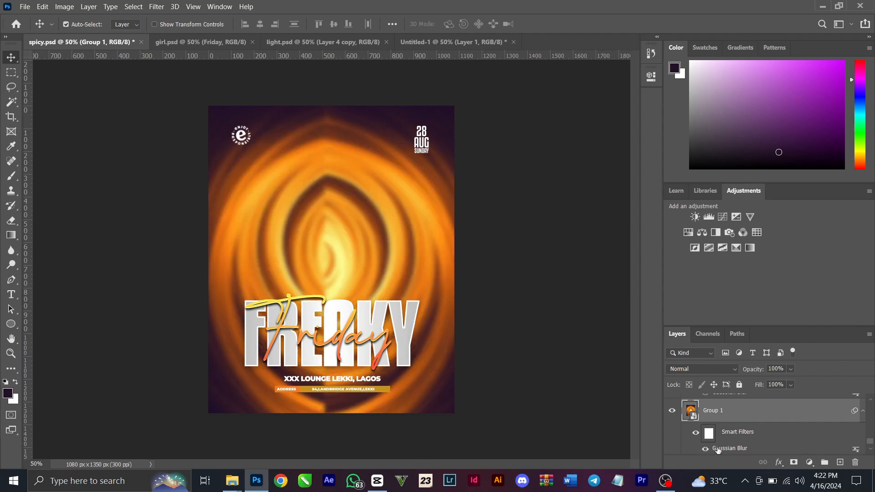
Look up Gaussian Blur among the available Blur filters without applying it
click(156, 6)
mouse_move(251, 134)
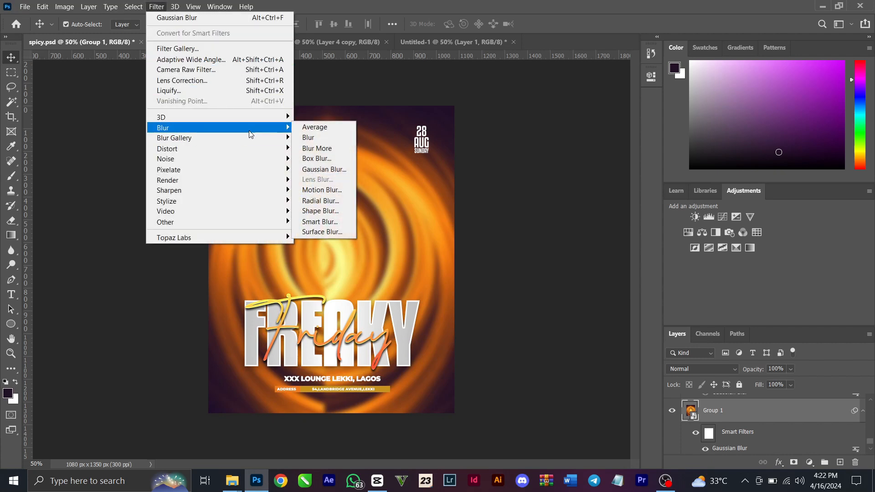
click(513, 174)
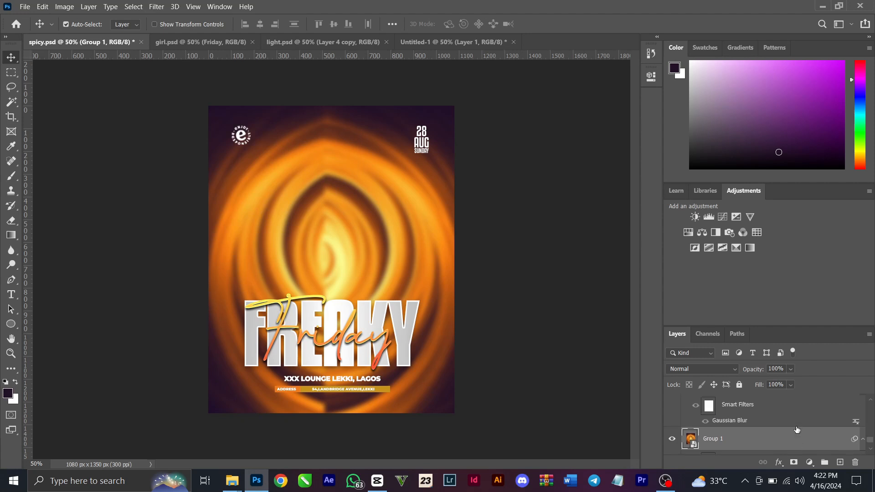
Show both blurred star layers and the woman's photo layer again
scroll(797, 430, down, 2)
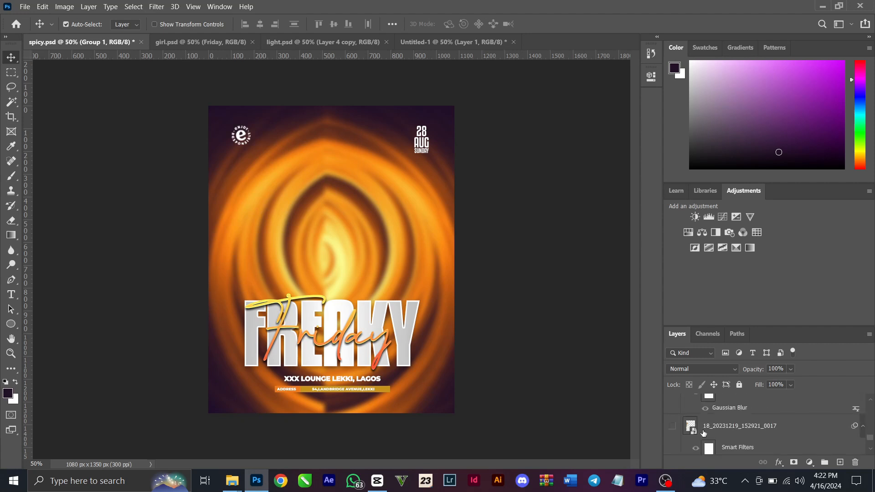
click(672, 426)
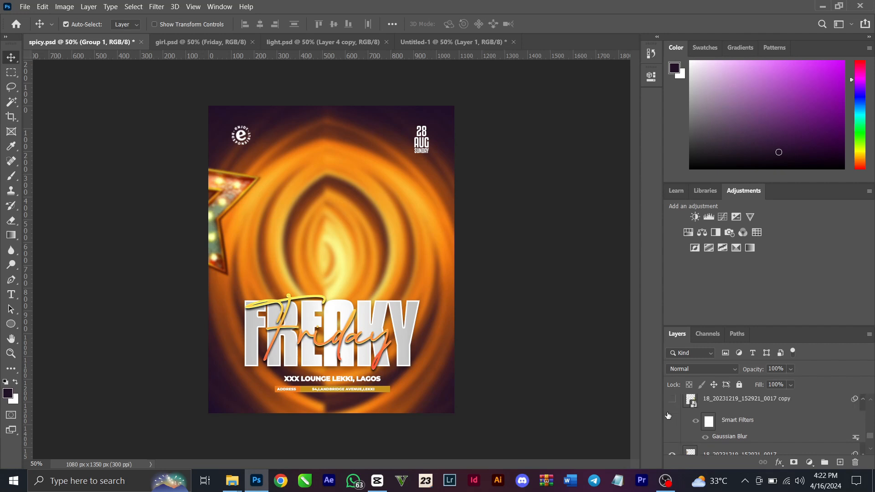
scroll(670, 416, up, 1)
click(673, 399)
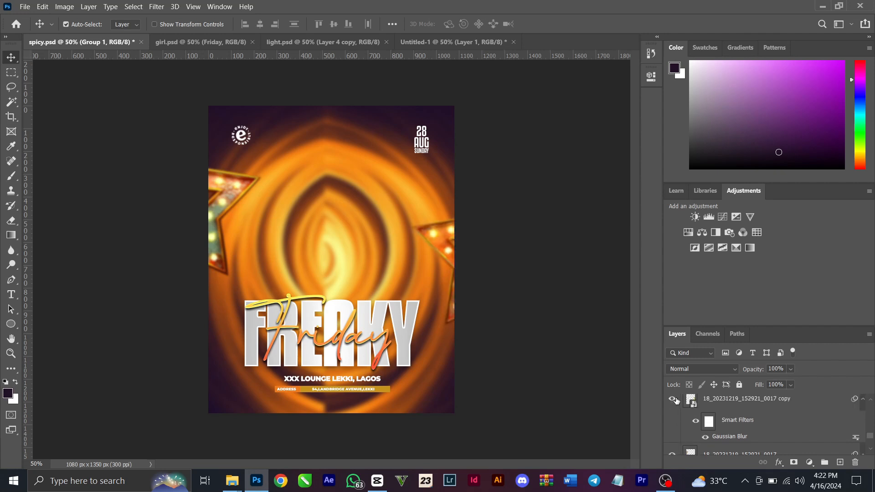
scroll(760, 429, down, 4)
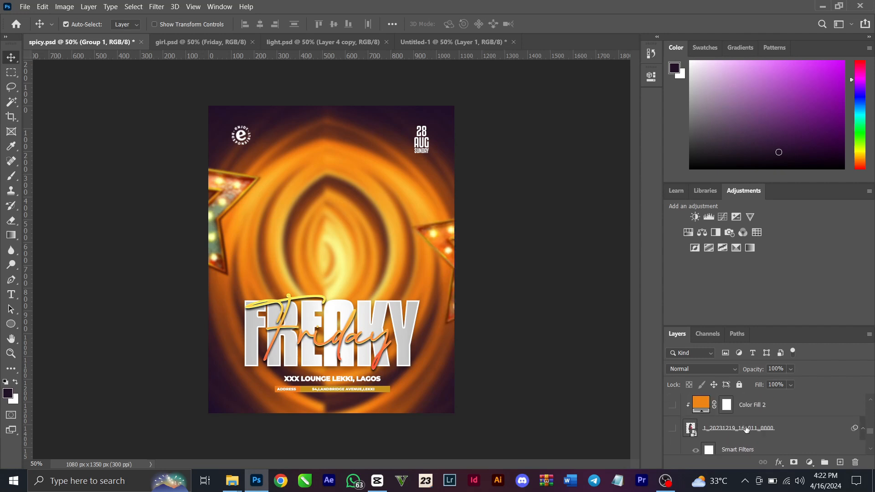
click(672, 428)
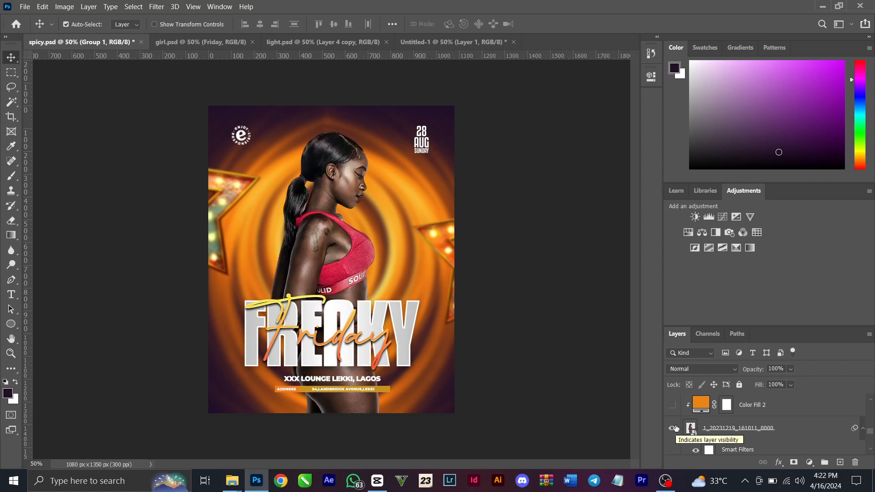
Delete the Color Fill 2 layer and show the yellow Color Fill 1 layer clipped to the woman's photo
click(780, 405)
key(Delete)
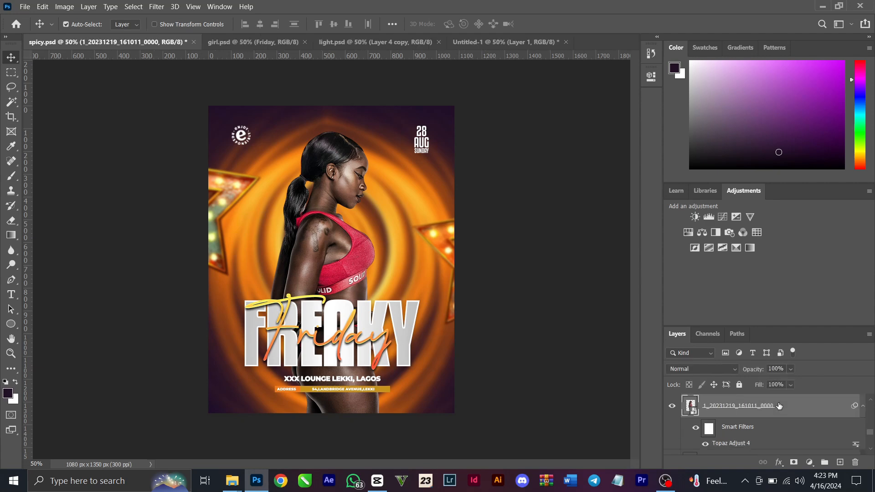
scroll(779, 405, up, 1)
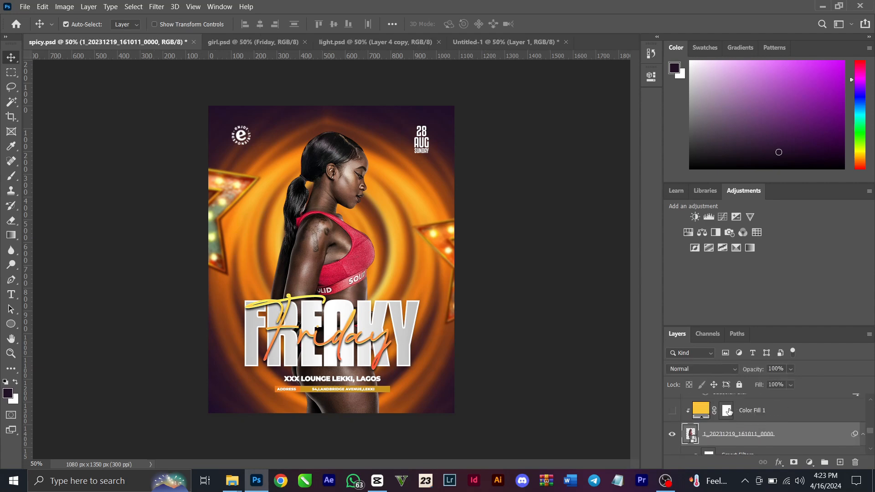
click(672, 408)
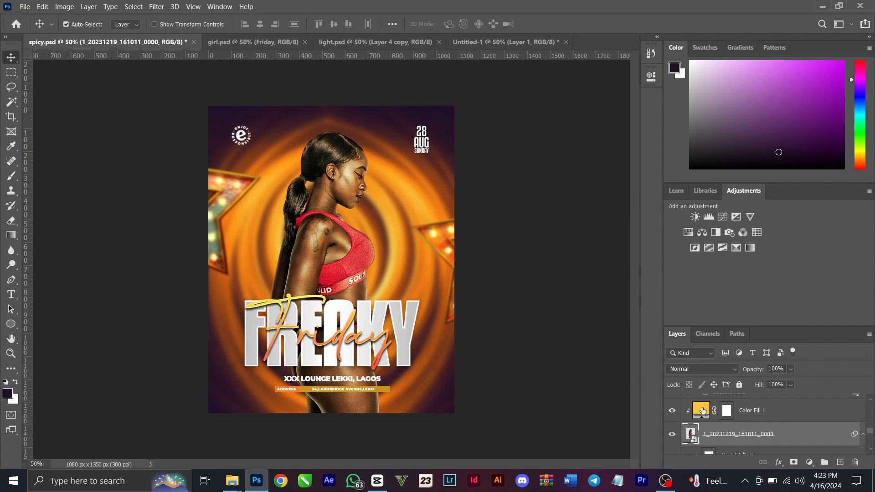
Try colors sampled from the flyer for Color Fill 1, including f48515, 773719 and 2e1626, and cancel the color change
double_click(703, 411)
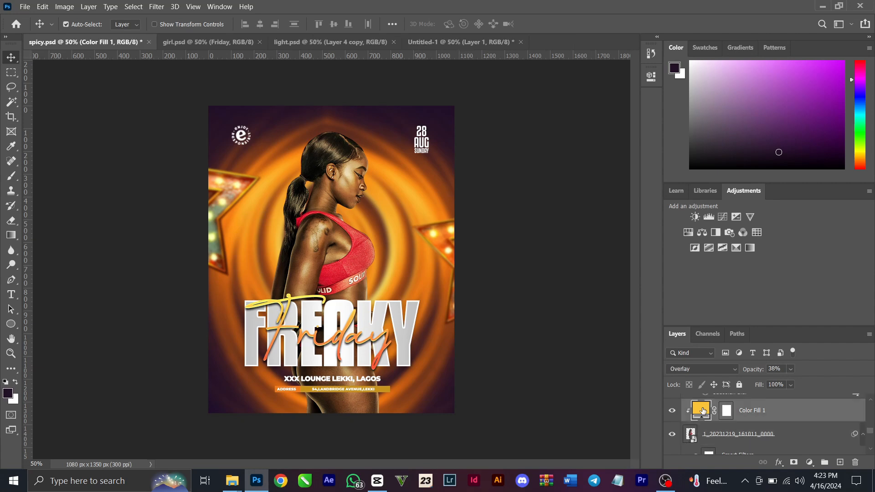
click(380, 162)
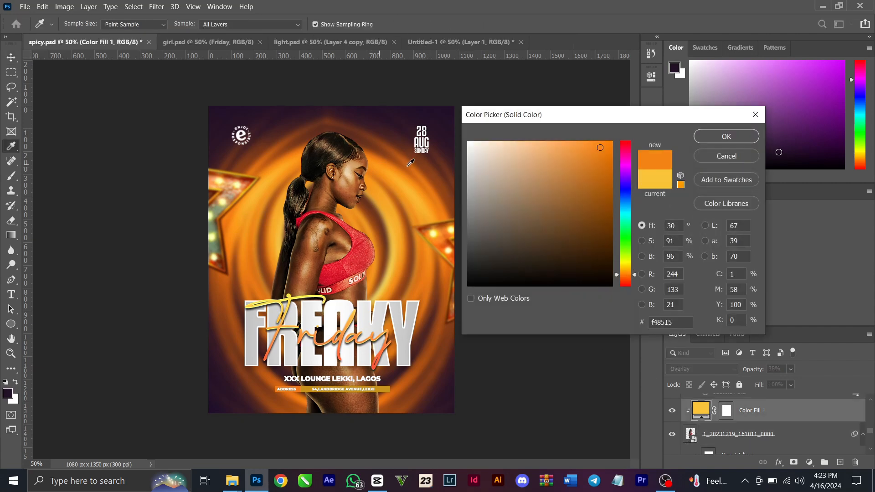
click(377, 135)
click(249, 124)
click(272, 143)
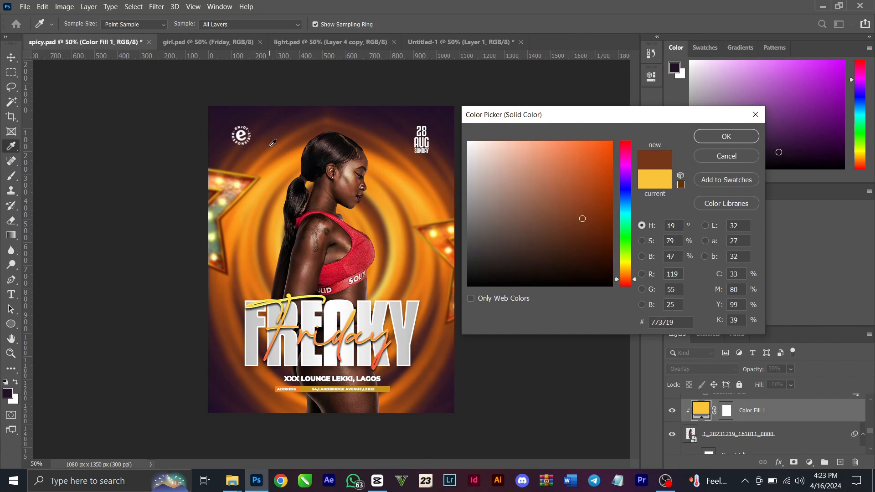
click(273, 120)
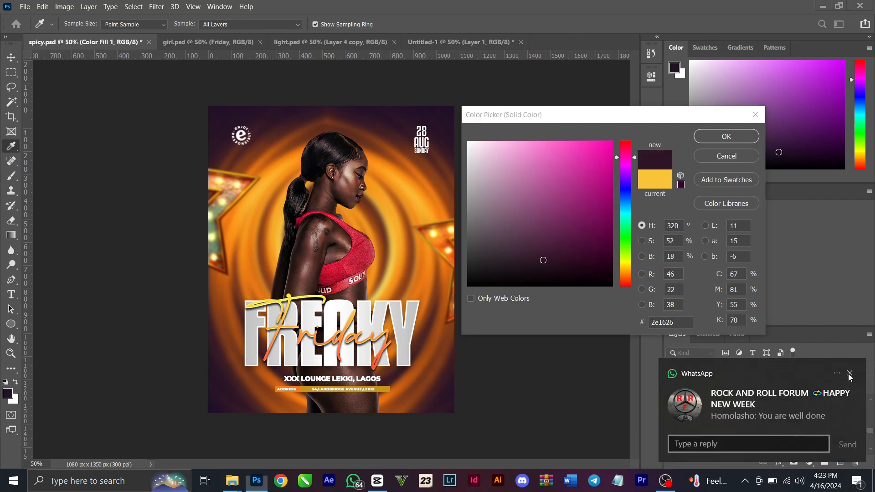
click(850, 373)
click(712, 159)
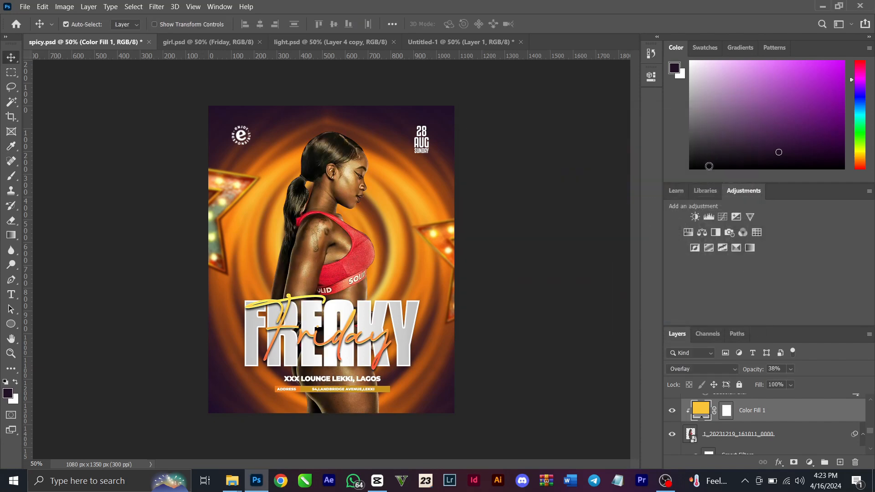
Add an empty layer clipped to the woman's photo, directly below Color Fill 1, and select it
click(726, 434)
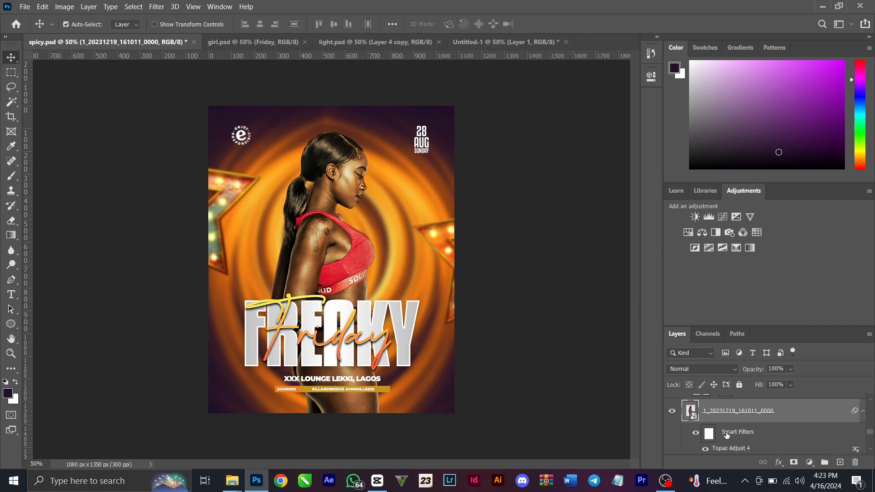
click(840, 462)
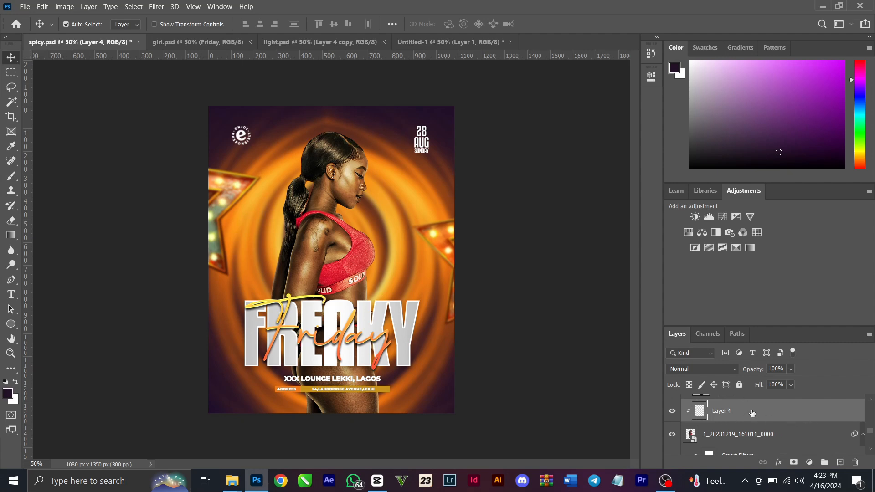
scroll(752, 421, up, 3)
scroll(755, 449, down, 1)
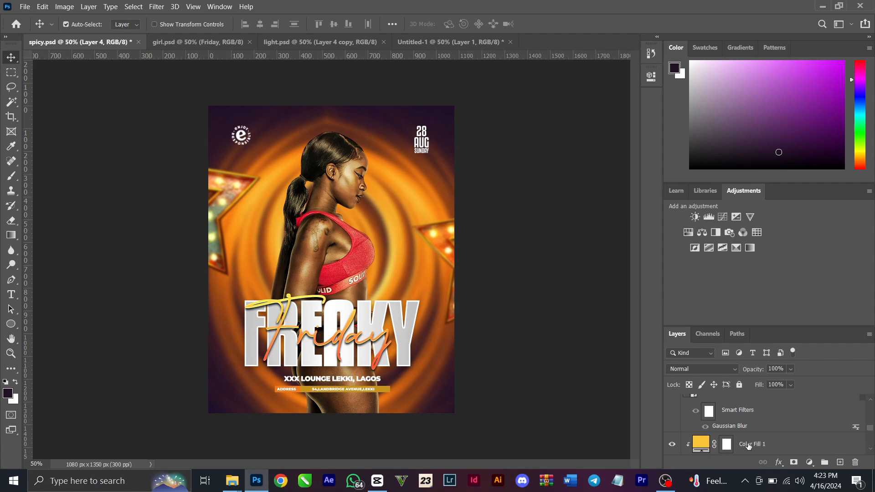
click(749, 445)
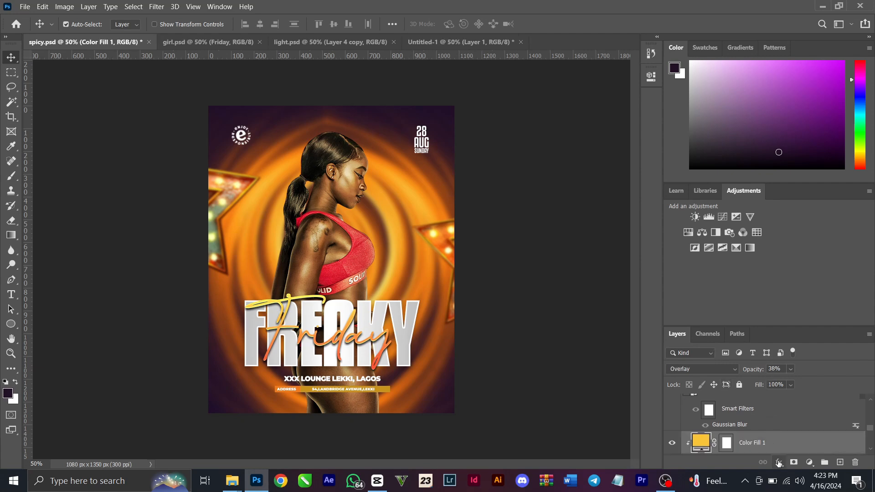
scroll(782, 441, down, 2)
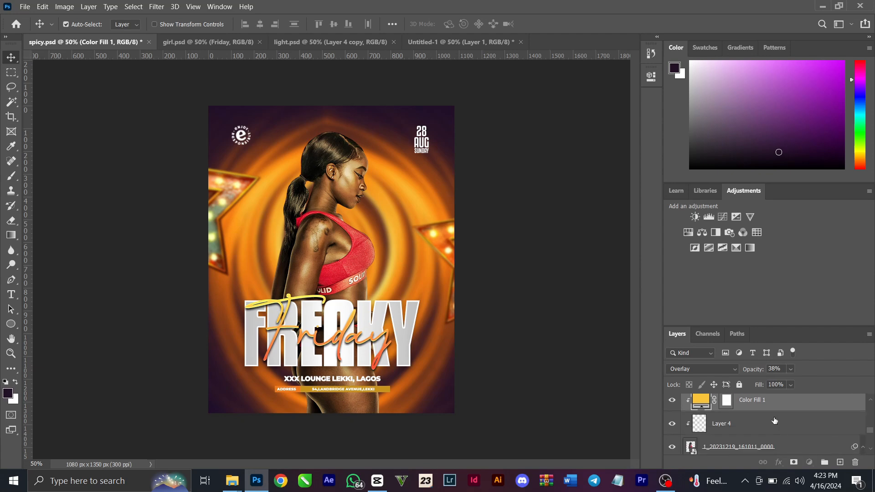
click(775, 422)
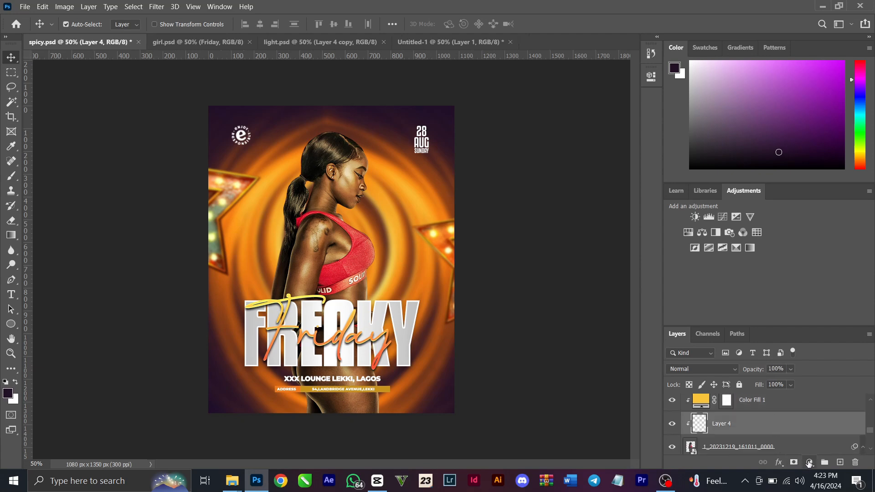
Add a second Solid Color fill clipped to the woman's photo, using the orange fbb12e sampled from the flyer background
click(810, 462)
click(822, 264)
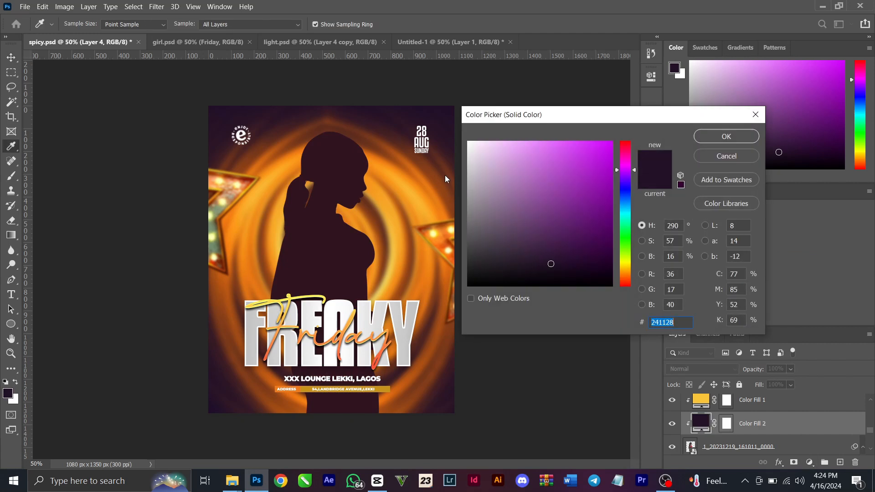
click(421, 194)
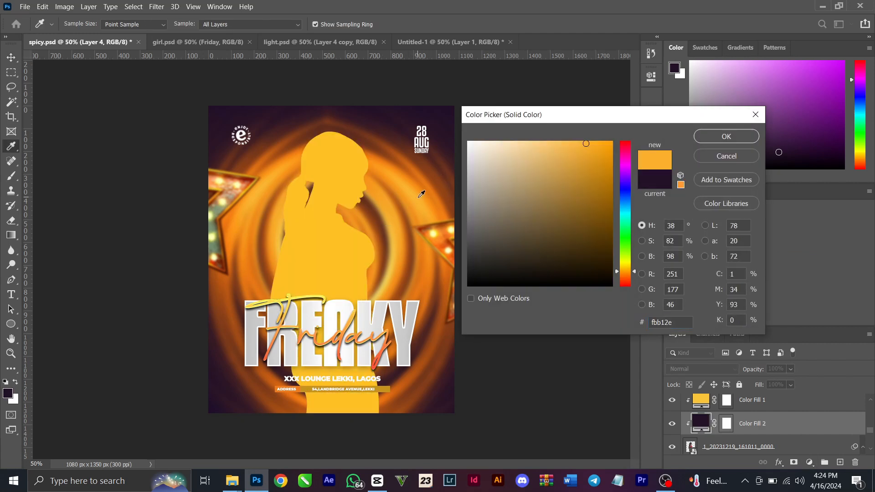
click(727, 136)
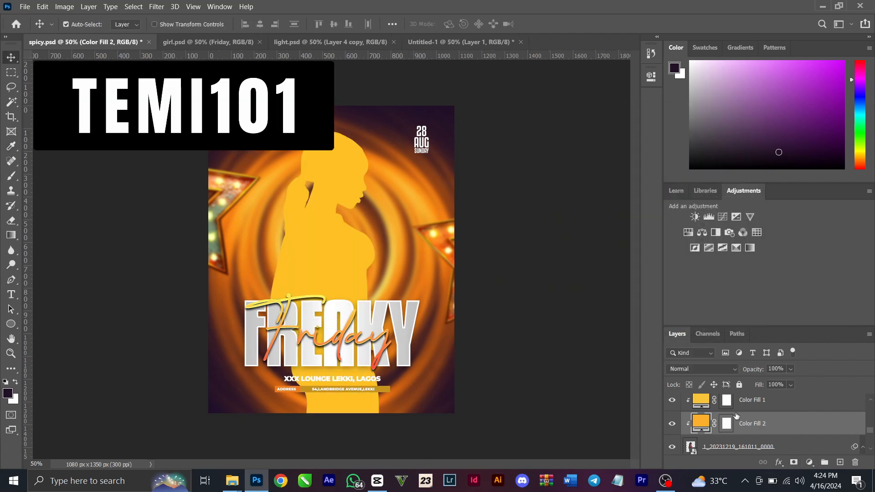
With Color Fill 1 hidden, set the new Color Fill 2 to Overlay blending at 37% opacity
click(712, 368)
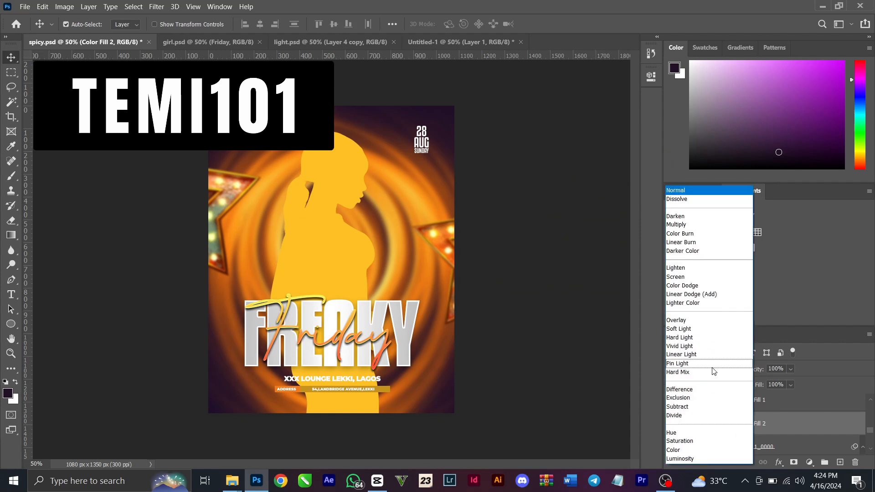
click(684, 320)
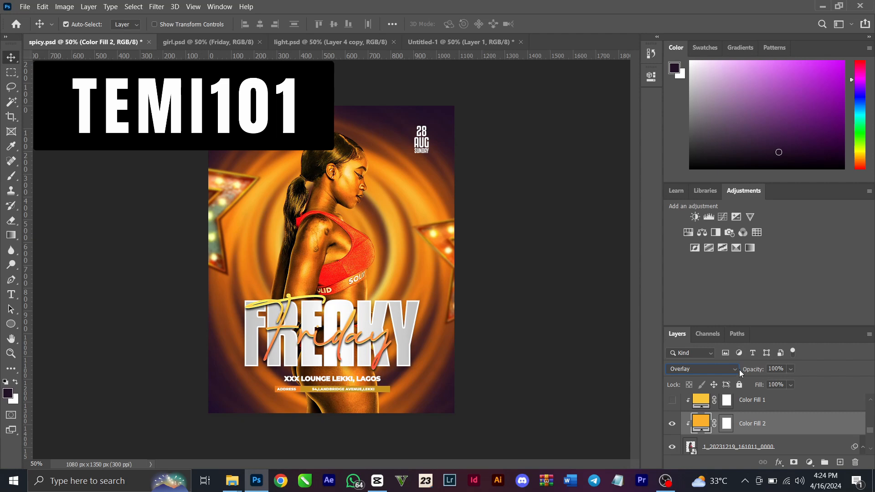
drag(759, 371, 722, 368)
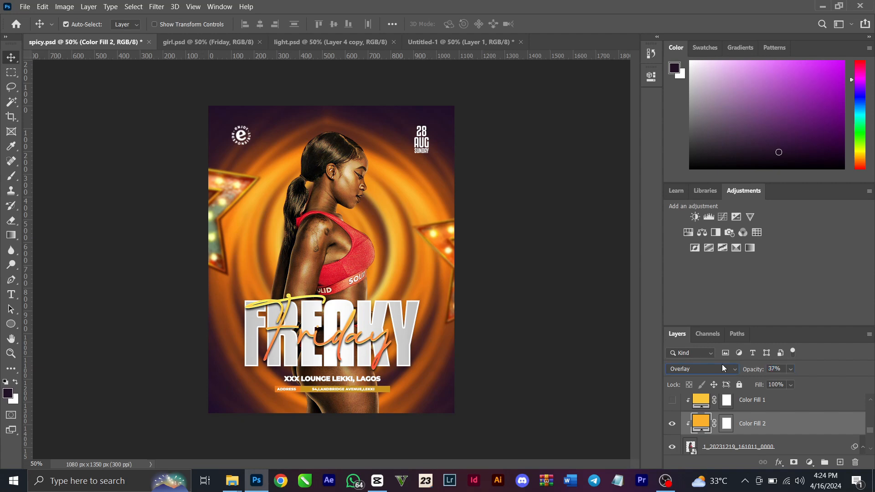
Show Color Fill 1 again, hide Color Fill 2 and select the woman's photo layer
scroll(719, 401, up, 1)
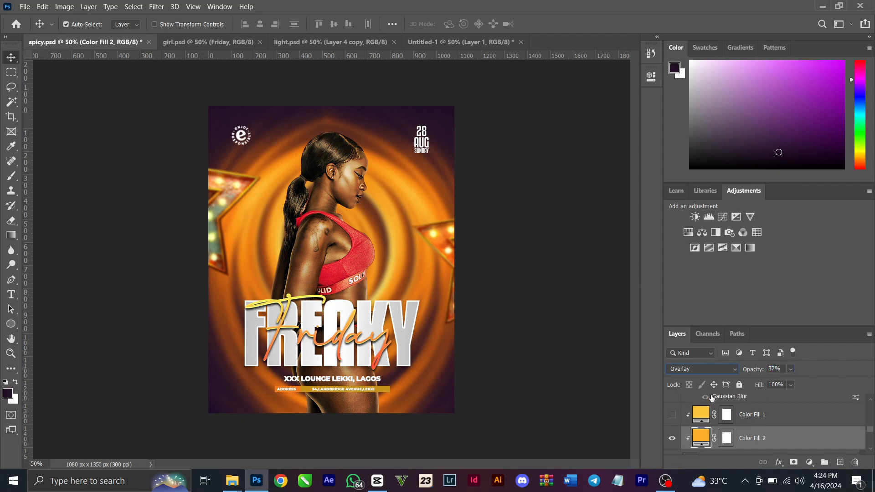
click(672, 415)
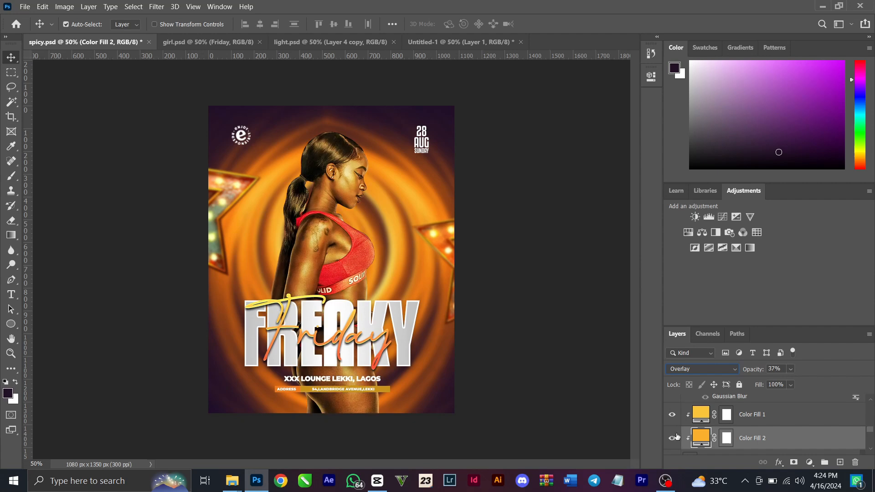
click(672, 439)
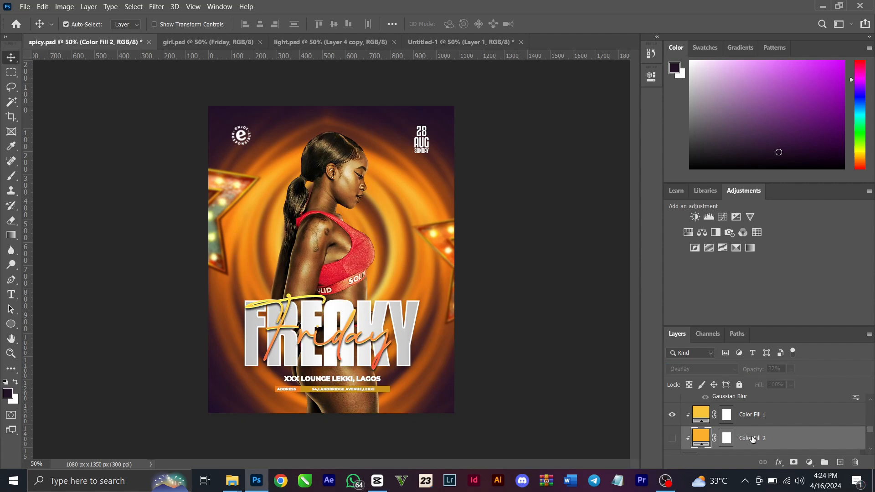
key(alt+bracketleft)
Preview the Google Photos light-streak layer over the flyer by showing it briefly and hiding it again
scroll(752, 439, down, 5)
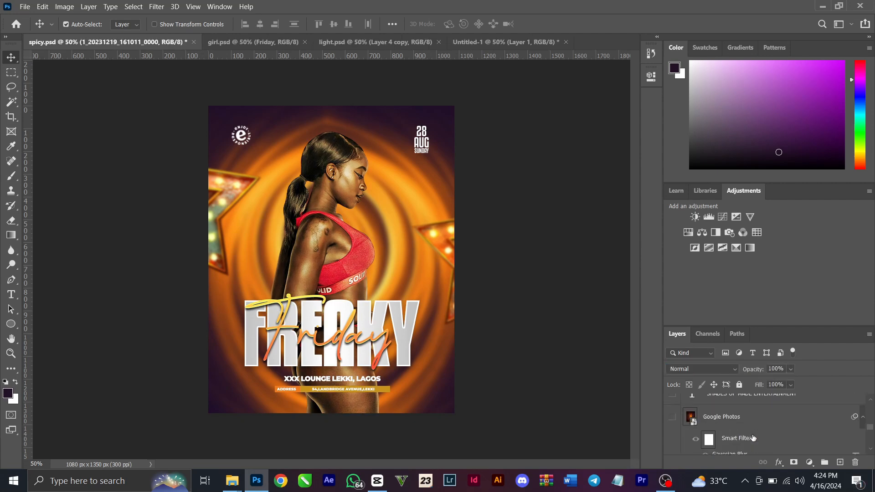
click(673, 417)
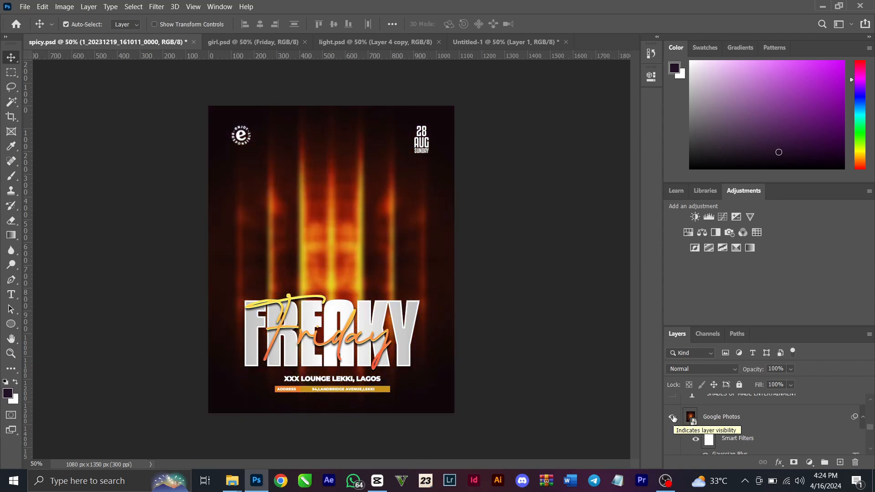
click(673, 418)
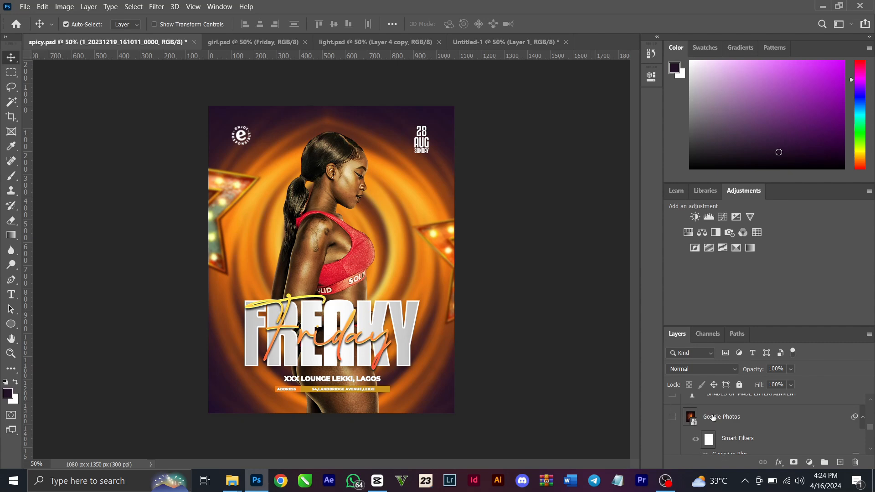
Show the SHADES OF MADE ENTERTAINMENT text layer and the Layer 2 gradient that darkens the flyer's lower part
scroll(713, 418, up, 1)
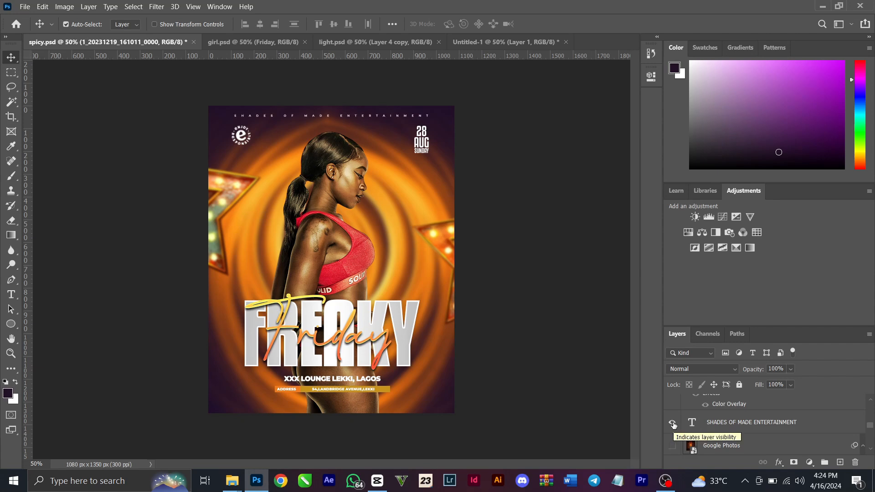
scroll(679, 424, up, 1)
scroll(681, 423, up, 1)
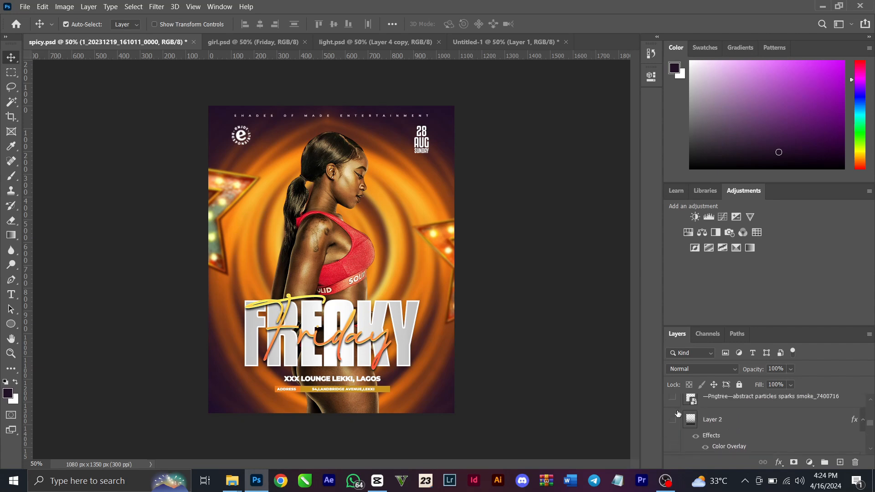
click(672, 419)
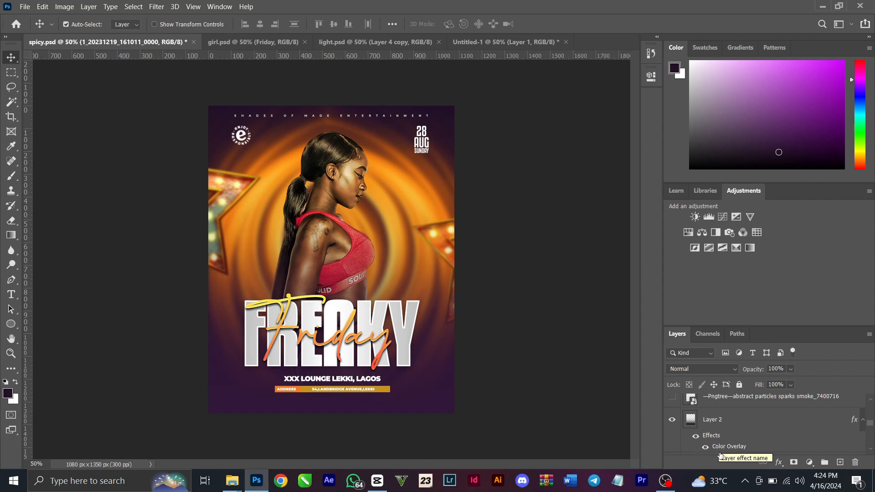
Add a new layer above Layer 2 and set the foreground color for the Gradient tool to f9b330, sampled from the flyer background
key(ctrl+shift+alt+n)
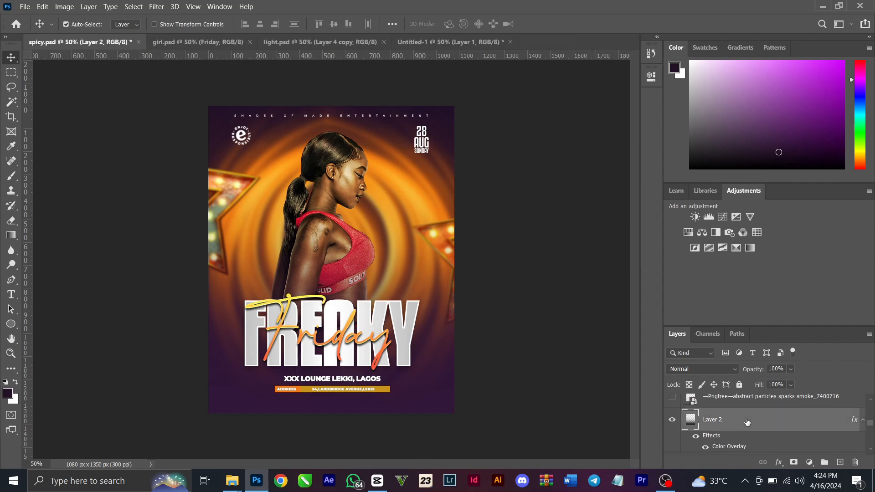
click(11, 235)
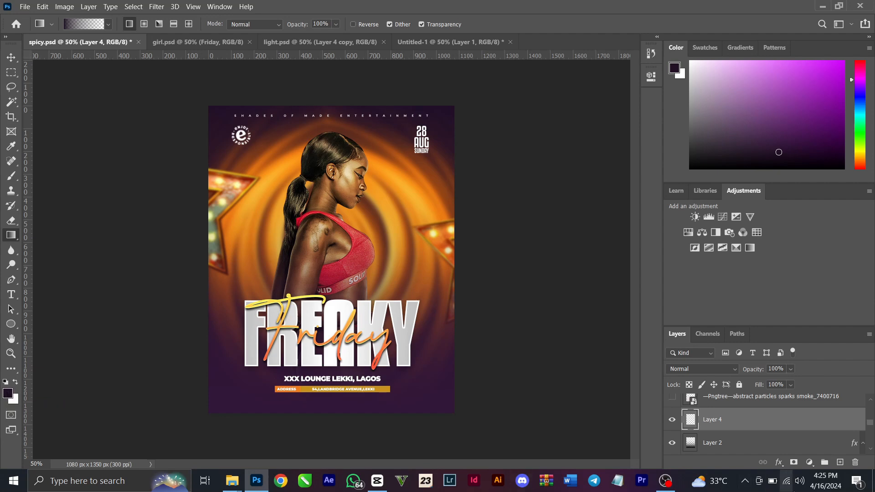
click(12, 395)
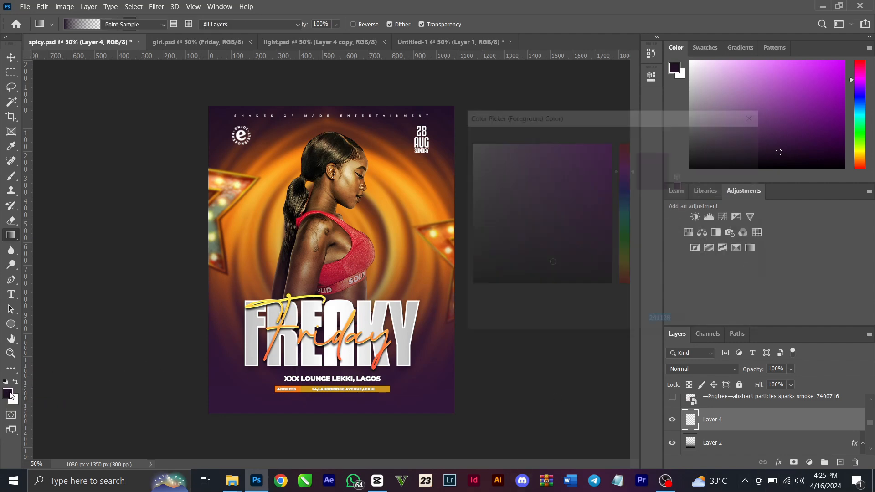
click(271, 178)
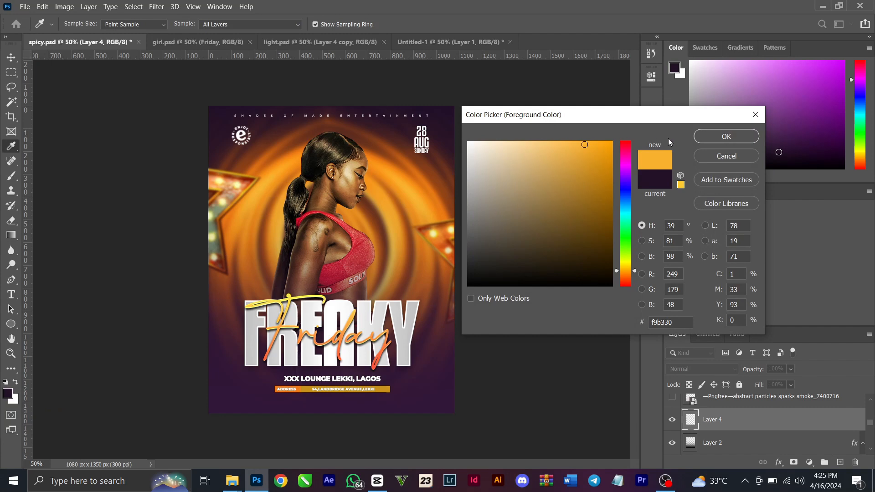
click(726, 137)
Draw an orange-to-transparent gradient upward from the flyer's bottom edge as a demonstration, and delete its layer
key(g)
drag(310, 435, 333, 248)
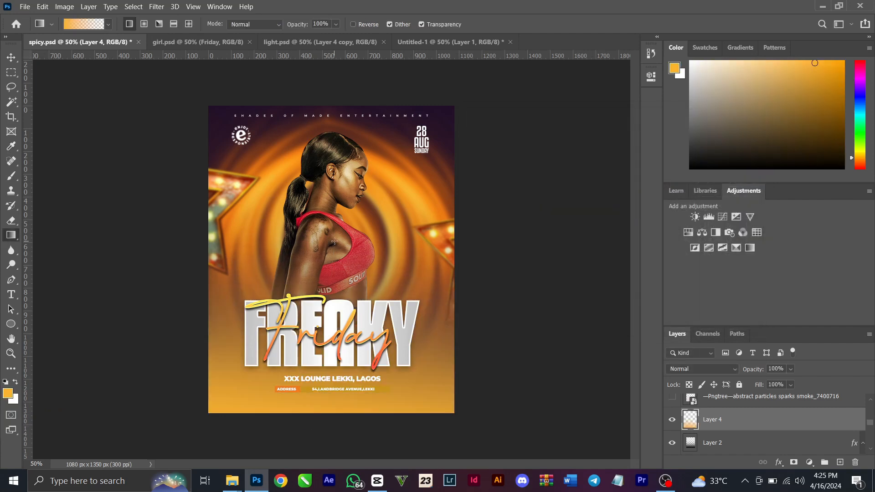
key(Delete)
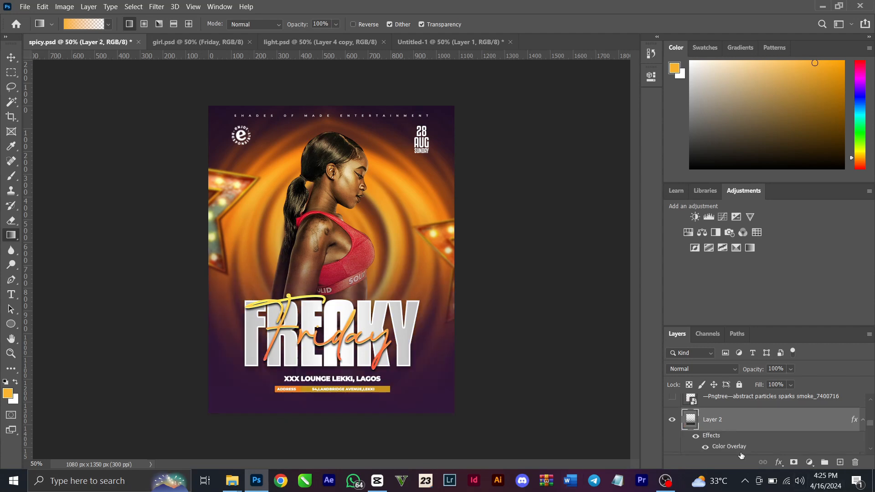
Show the Edition group, leaving its Place your design here layer hidden
scroll(744, 402, up, 3)
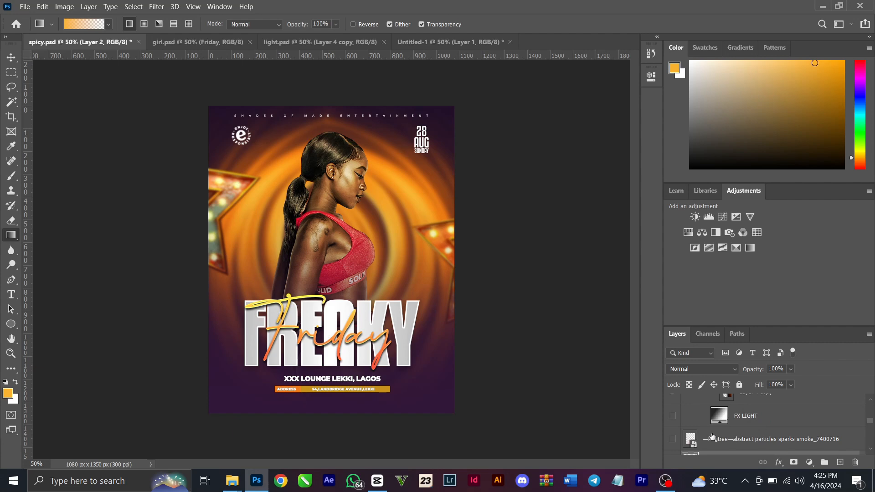
scroll(712, 435, up, 2)
scroll(673, 426, up, 3)
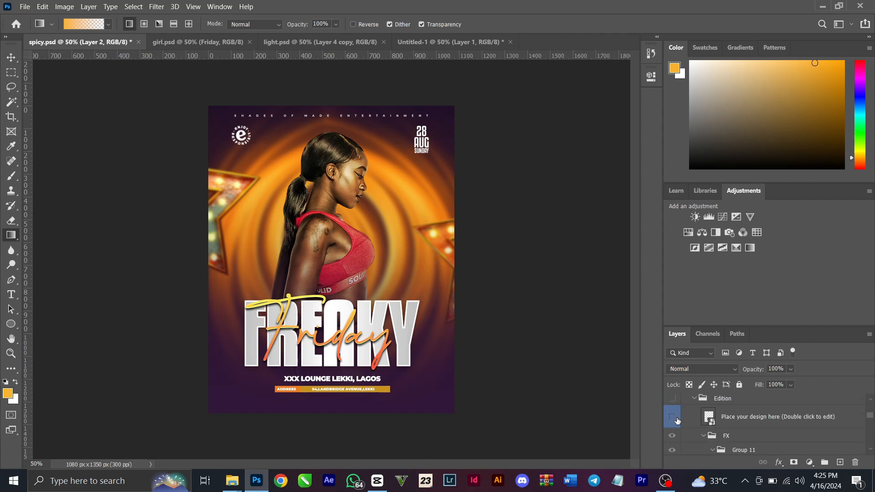
click(674, 422)
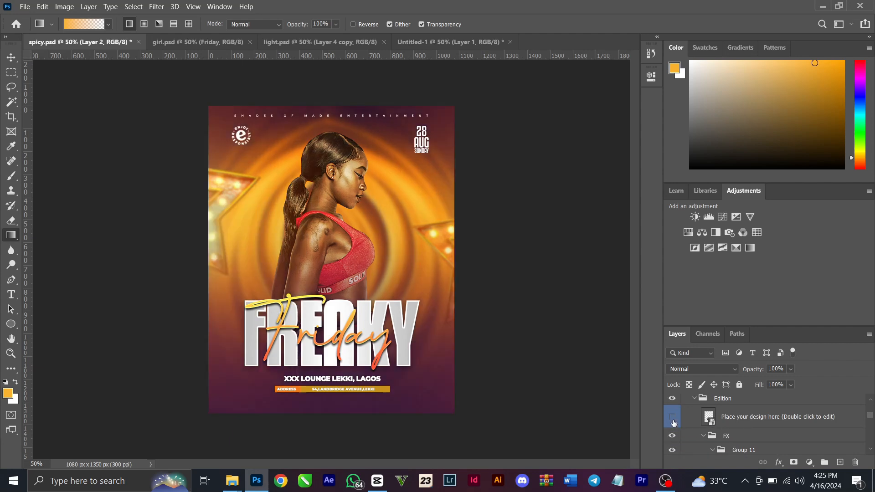
Examine the light effects in Group 11 by toggling Layer 4 copy and Layer 4 copy 2 off and on
scroll(707, 429, down, 2)
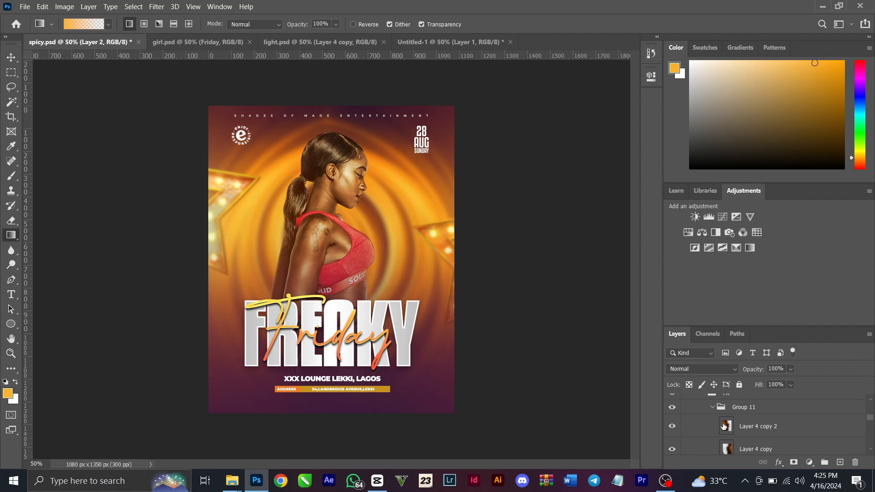
scroll(759, 438, down, 3)
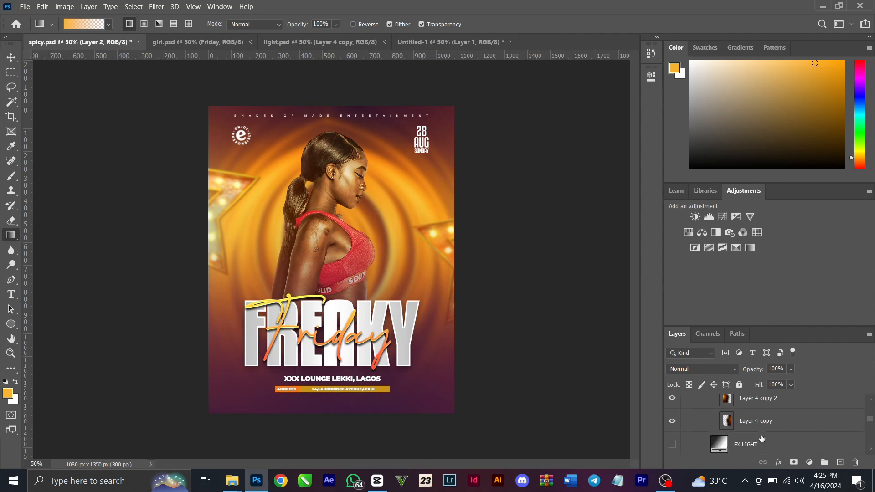
scroll(762, 438, up, 2)
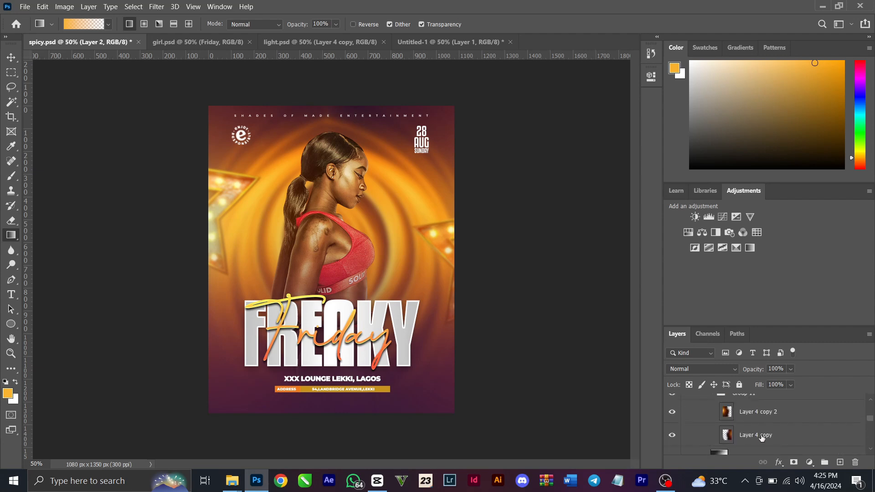
click(761, 437)
click(672, 435)
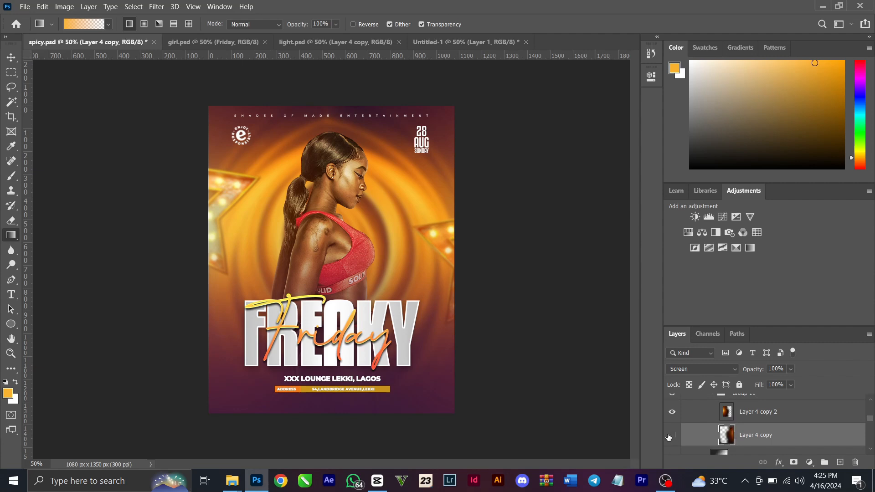
click(673, 410)
click(673, 411)
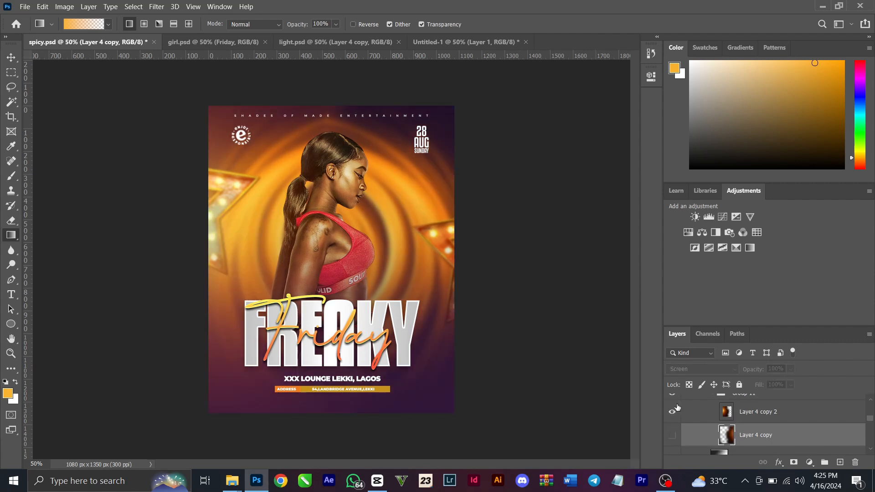
click(672, 437)
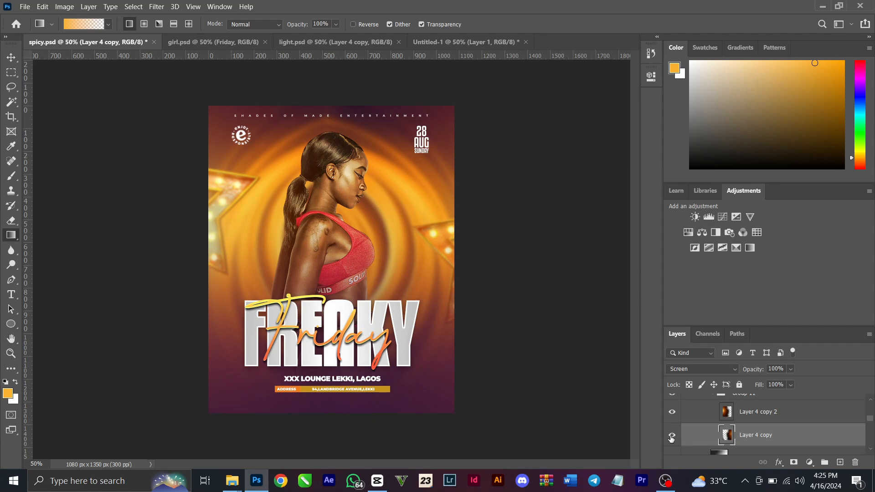
Check the blend mode of Layer 4 copy 2 and the opacity of its parent Group 11
scroll(694, 438, up, 2)
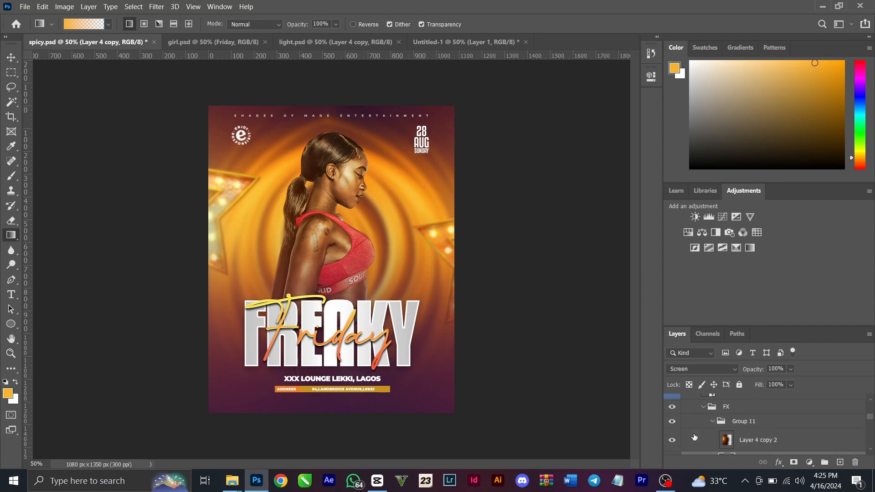
click(731, 440)
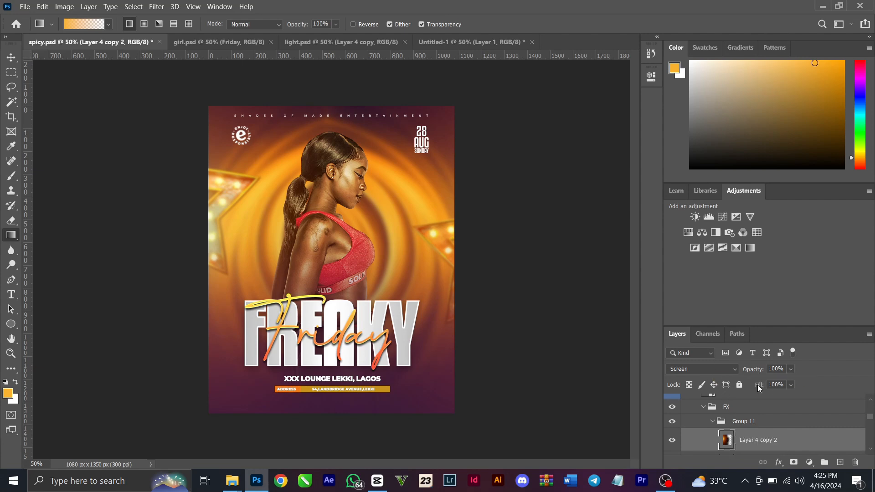
click(750, 423)
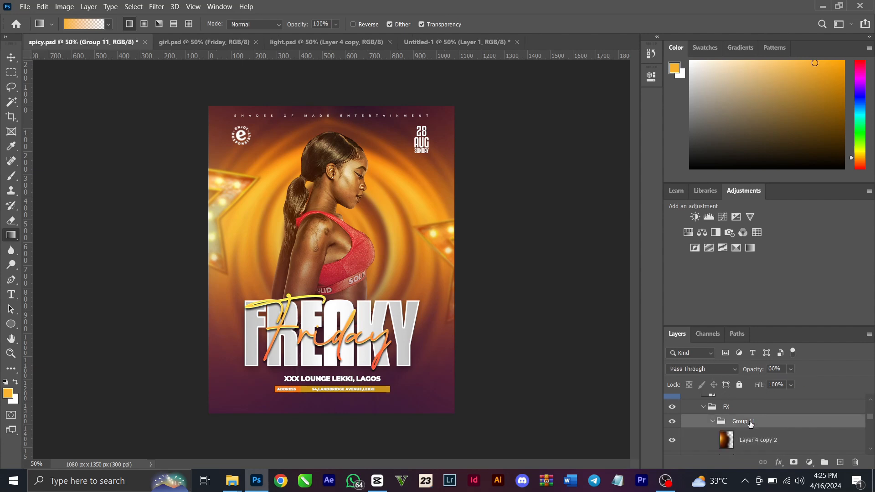
Preview the effect of Group 13 on the flyer by showing it and hiding it again
scroll(750, 424, up, 5)
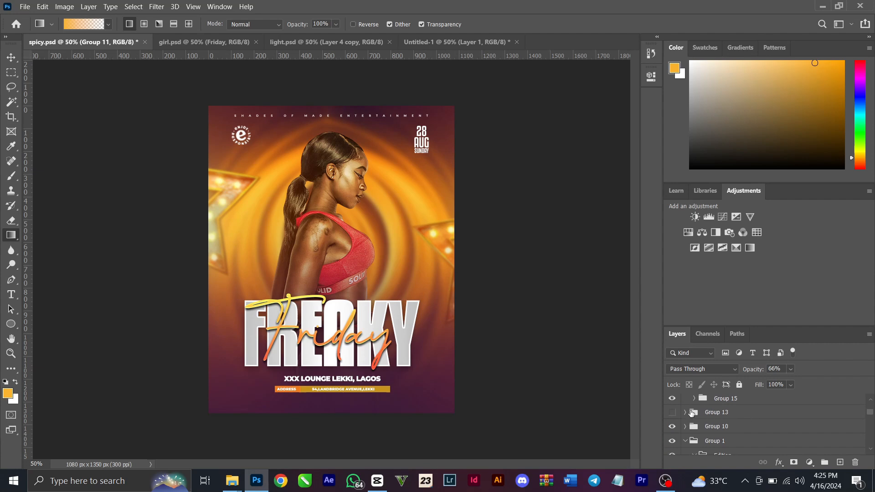
click(672, 412)
click(671, 414)
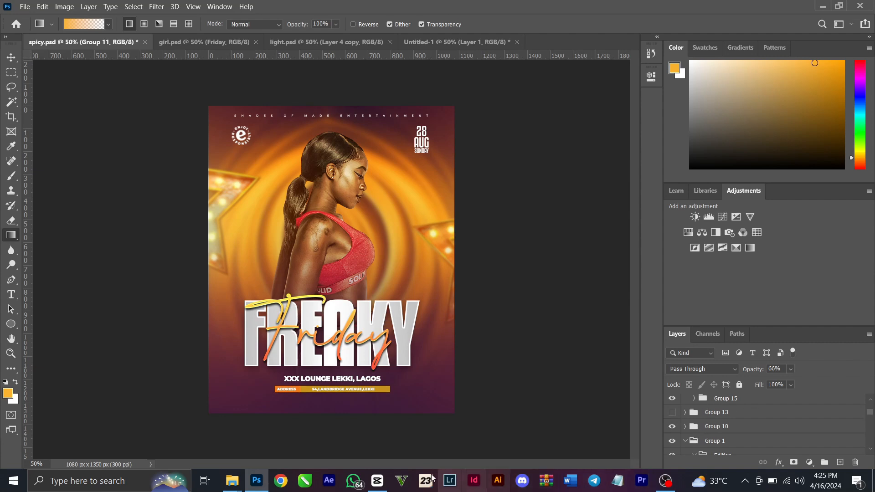
View the spicy option image from the light folder in File Explorer, close it, and return to Photoshop with the Move tool active
mouse_move(232, 479)
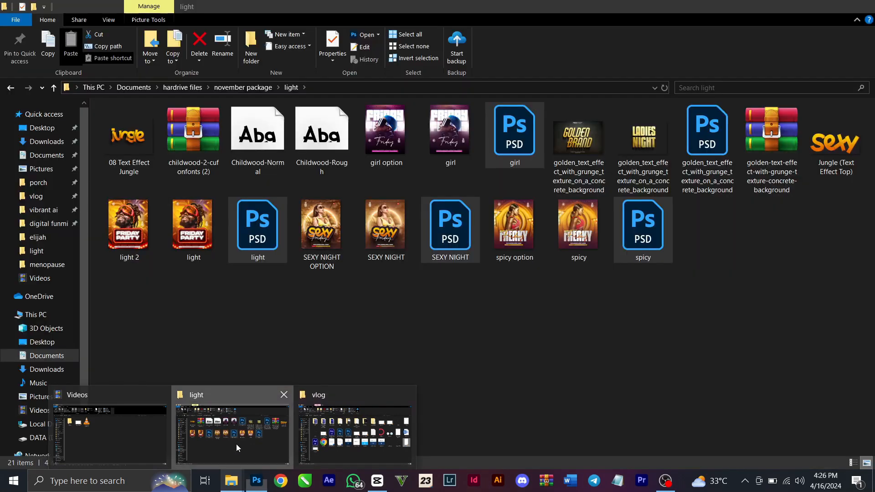
click(236, 444)
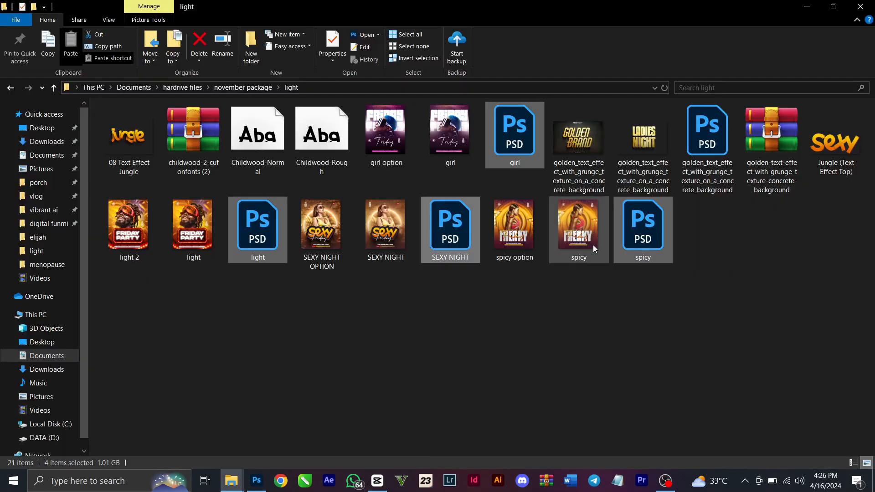
click(529, 238)
double_click(529, 238)
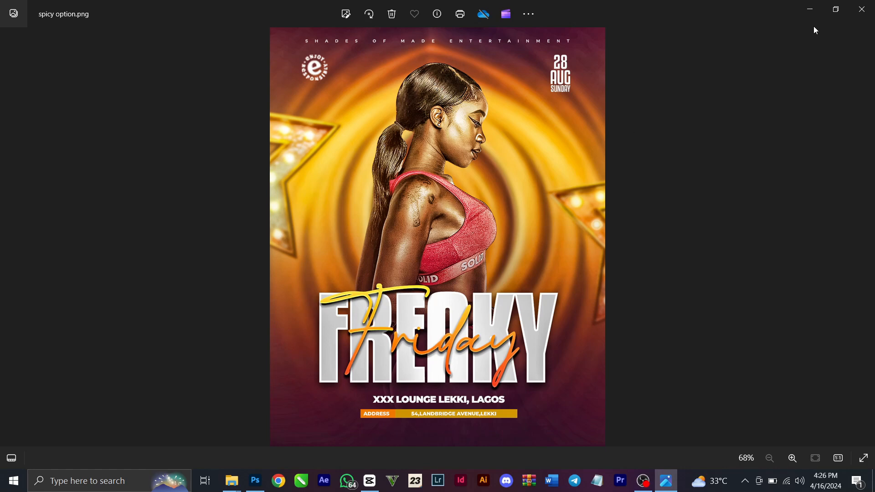
click(862, 11)
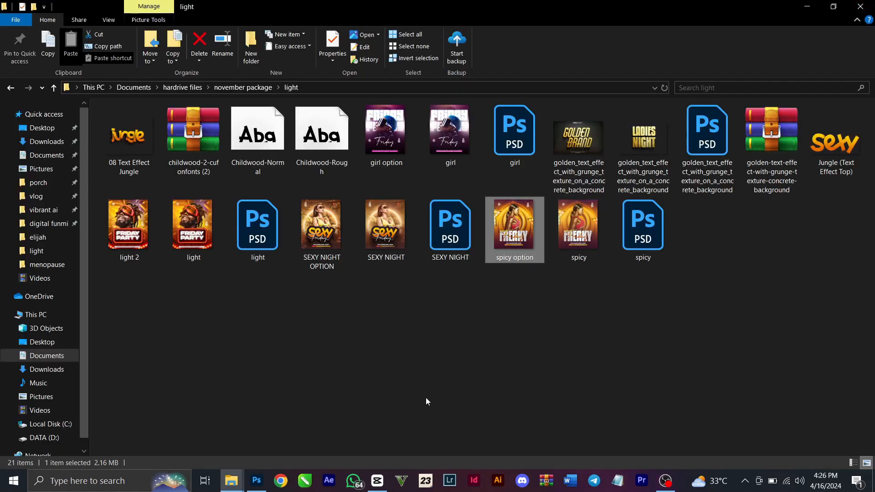
click(257, 481)
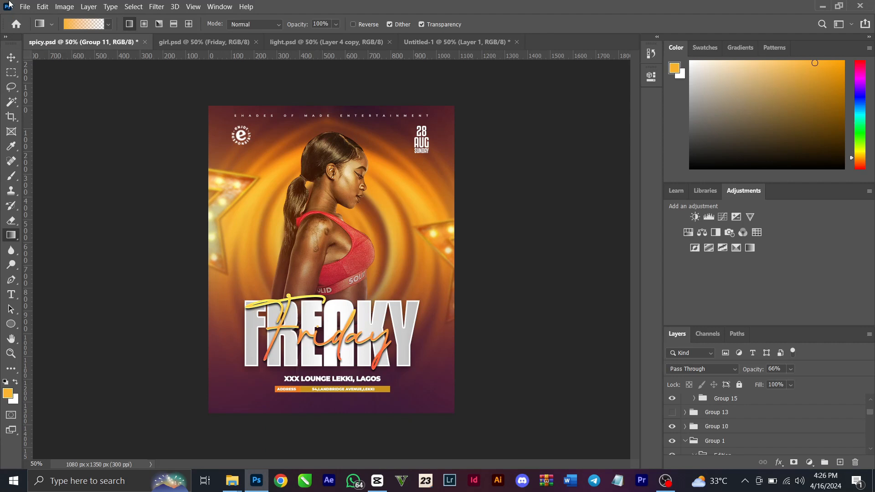
click(11, 58)
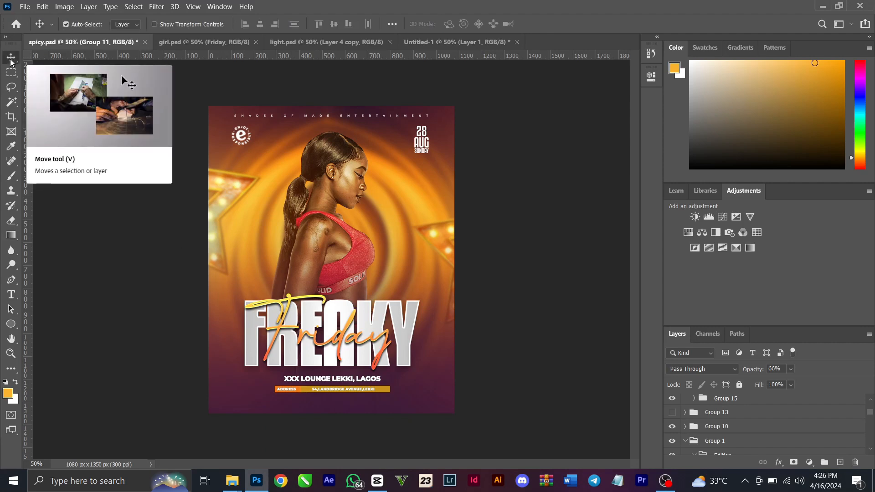